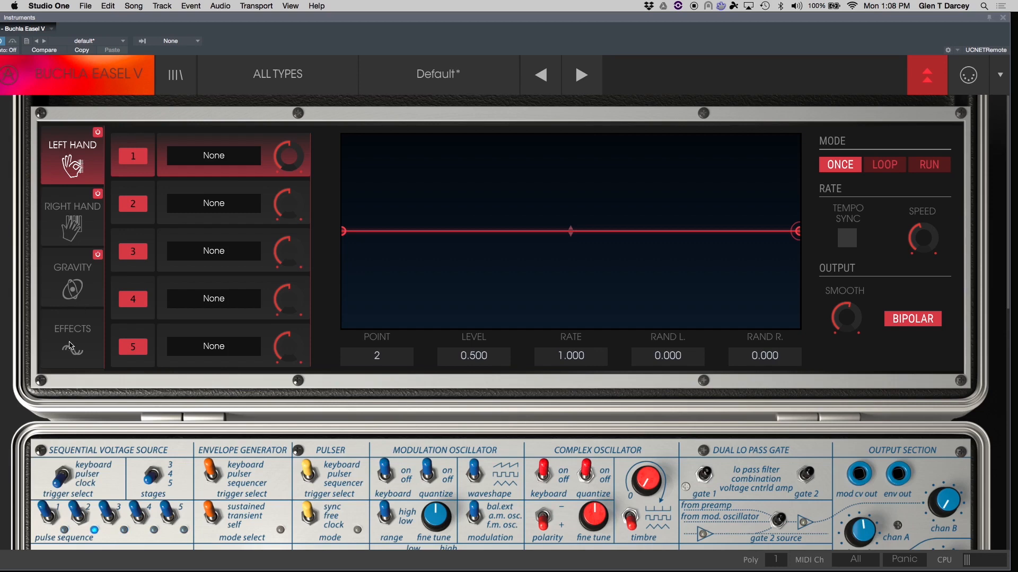
Assign the Left Hand function curve's first destination to the complex oscillator's Timbre.
left_click(73, 233)
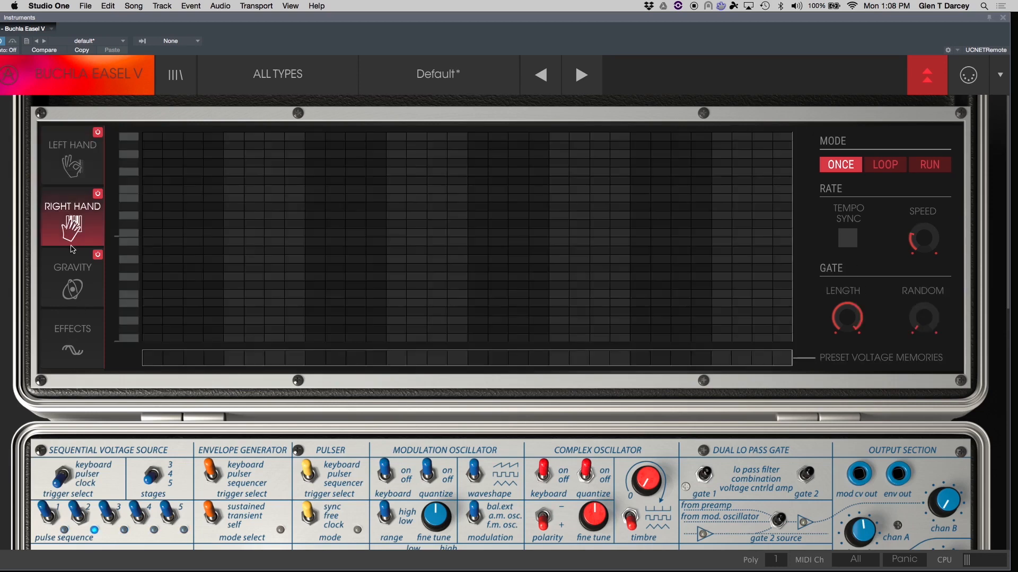
left_click(41, 151)
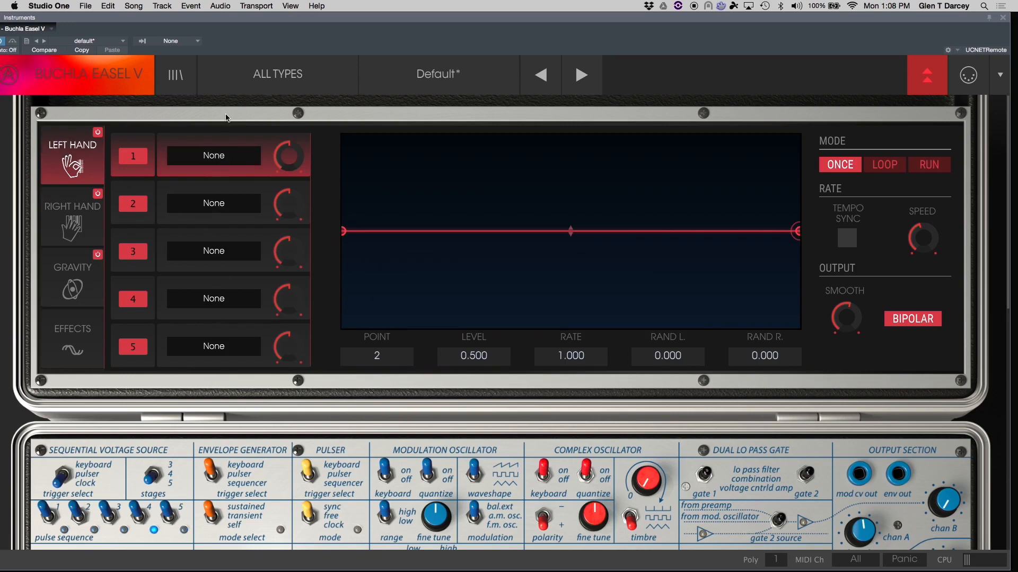
left_click(212, 159)
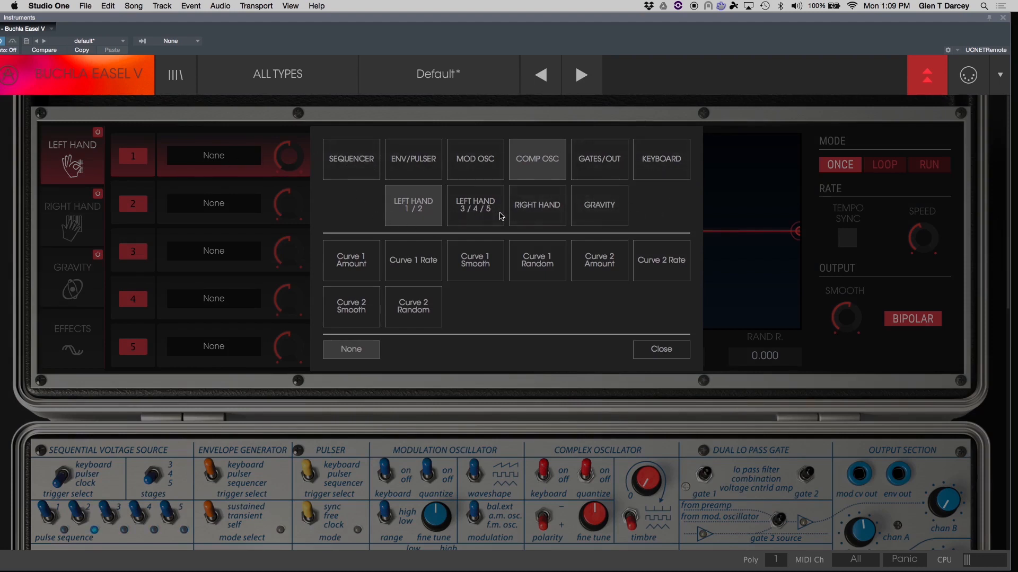
left_click(545, 159)
left_click(545, 159)
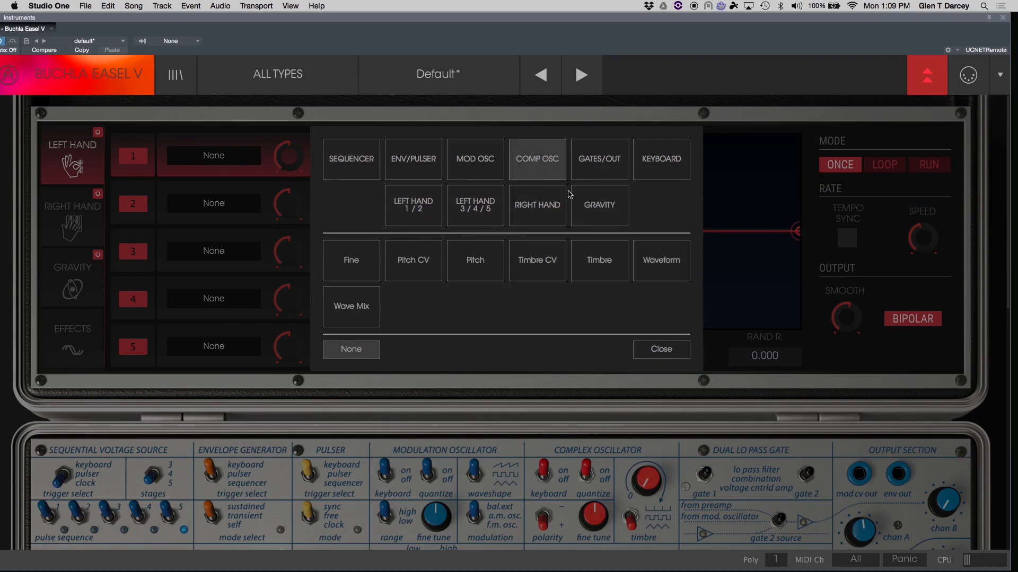
left_click(595, 260)
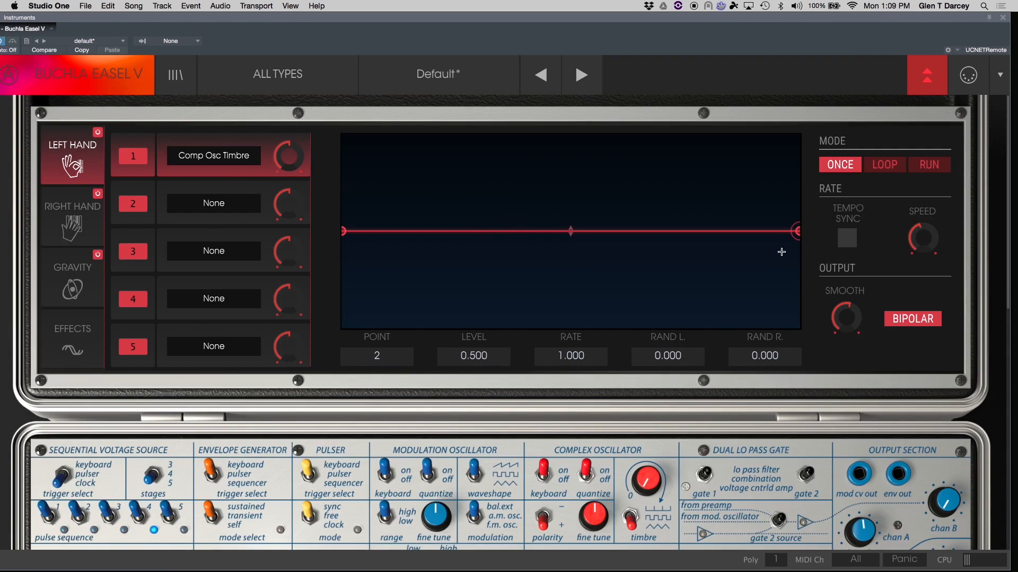
Add breakpoints and shape the function curve into a rise followed by a dip below the centre line.
left_click(382, 232)
left_click_drag(381, 231, 466, 171)
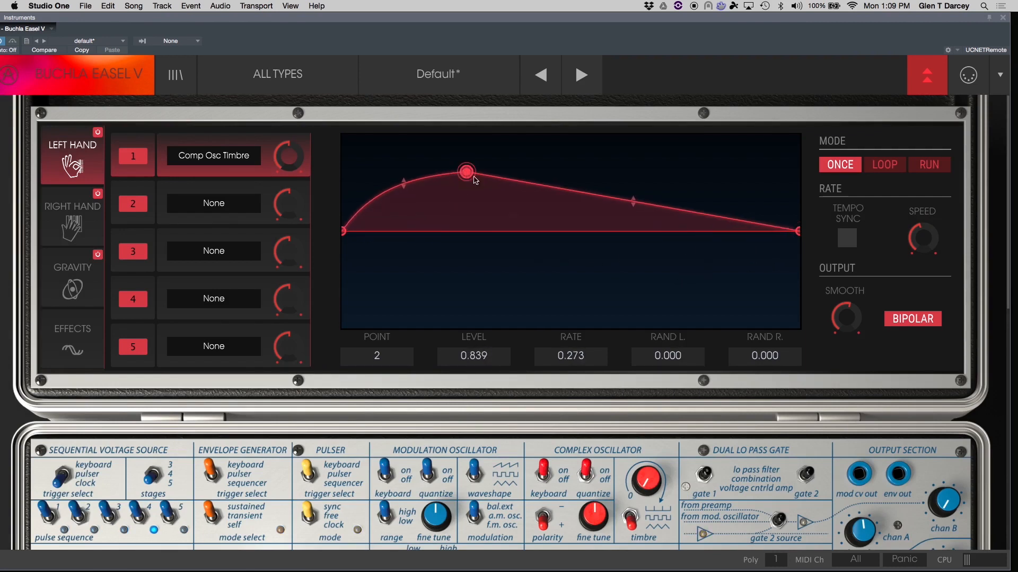
left_click(579, 189)
left_click_drag(579, 190, 669, 296)
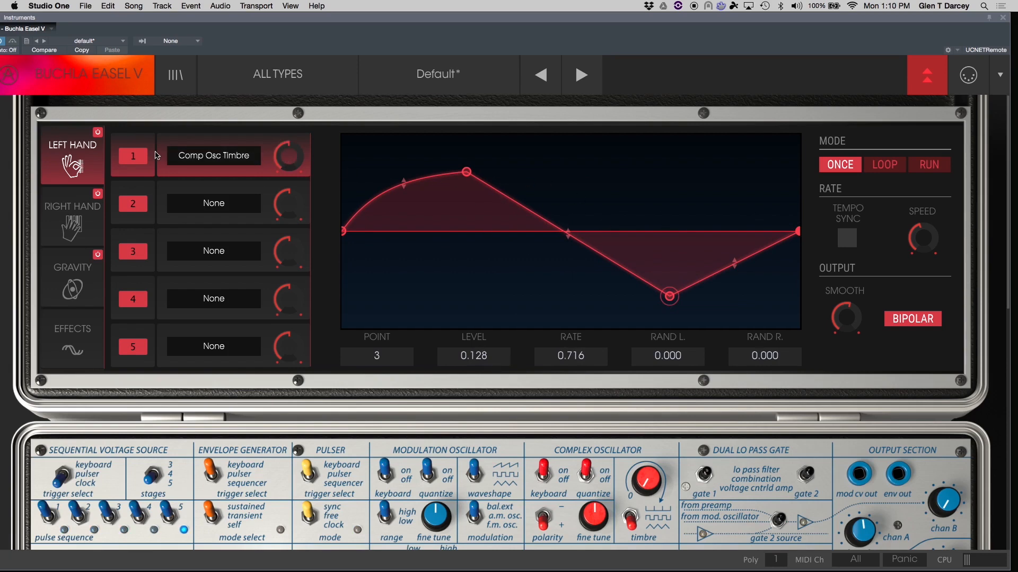
Raise the modulation amount for Comp Osc Timbre and switch off the Bipolar output.
left_click_drag(287, 160, 277, 120)
left_click_drag(288, 156, 281, 124)
left_click(920, 325)
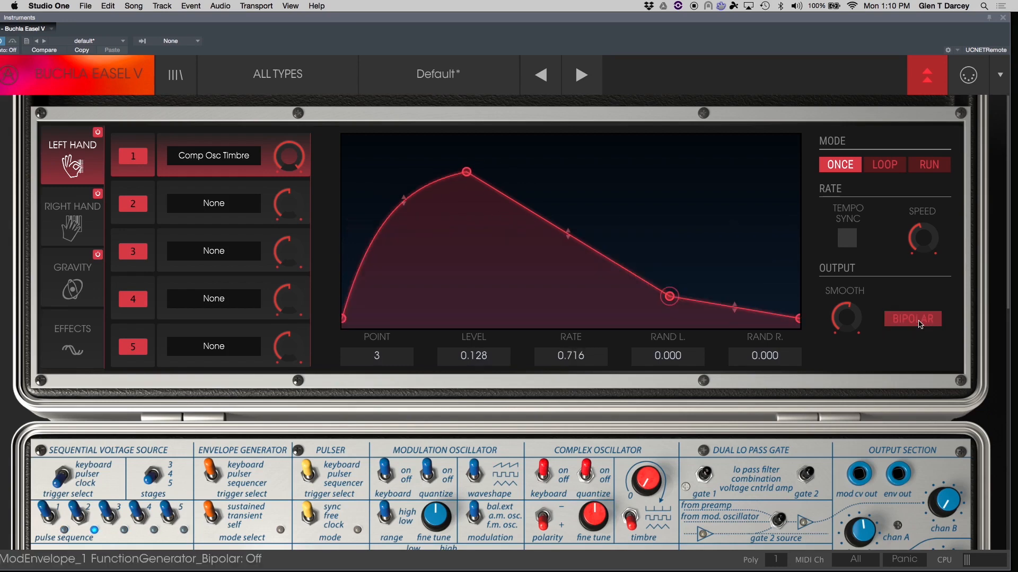
Move the peak breakpoint to the start and bend the curve into a fast decay with a long flat tail.
left_click(467, 172)
left_click_drag(467, 173, 345, 186)
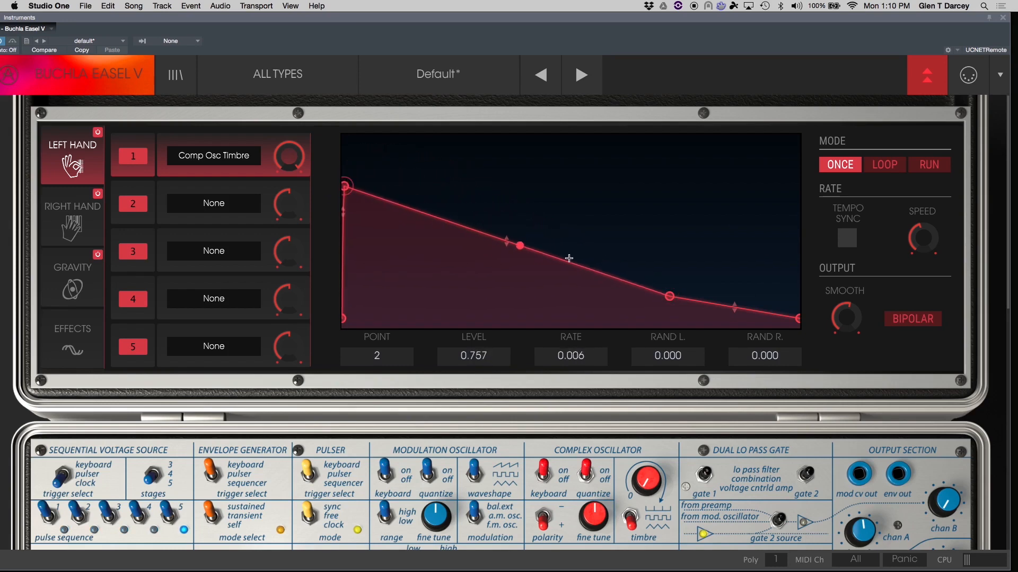
left_click_drag(506, 241, 507, 307)
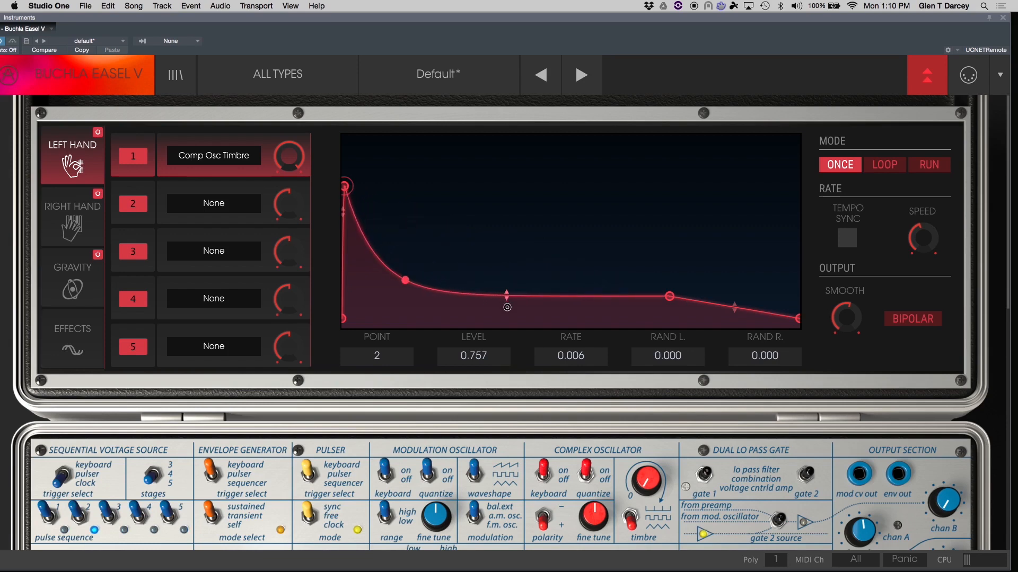
left_click_drag(345, 186, 347, 184)
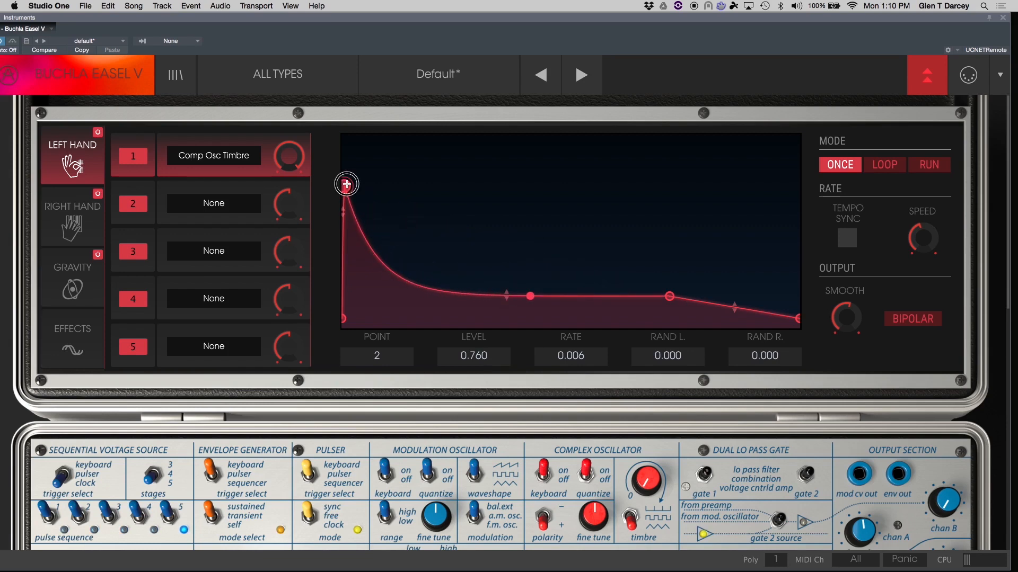
Adjust and reset the rate Speed knob, then switch the function mode to Loop and then to Run.
left_click_drag(925, 239, 932, 287)
double_click(930, 223)
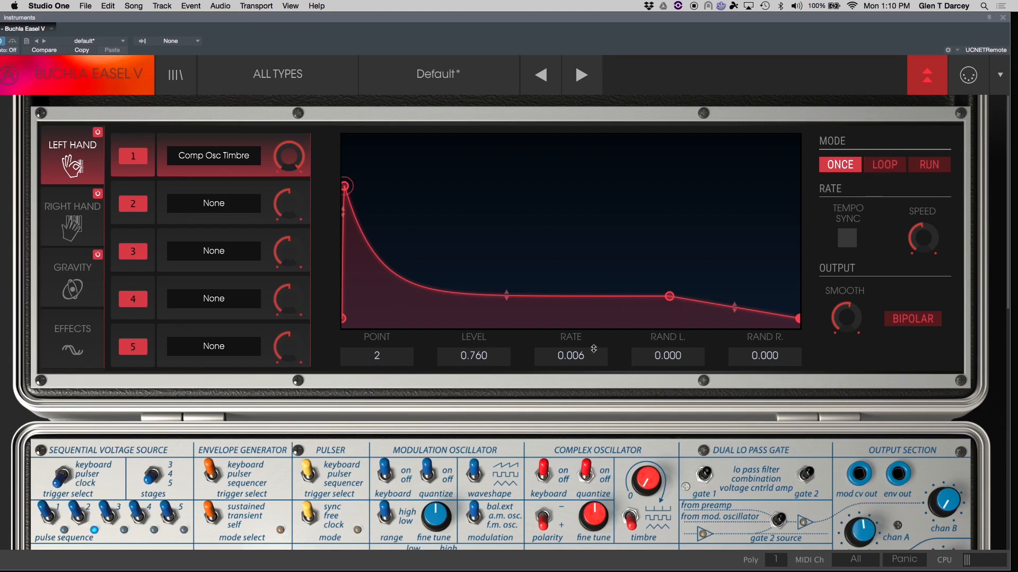
left_click(884, 165)
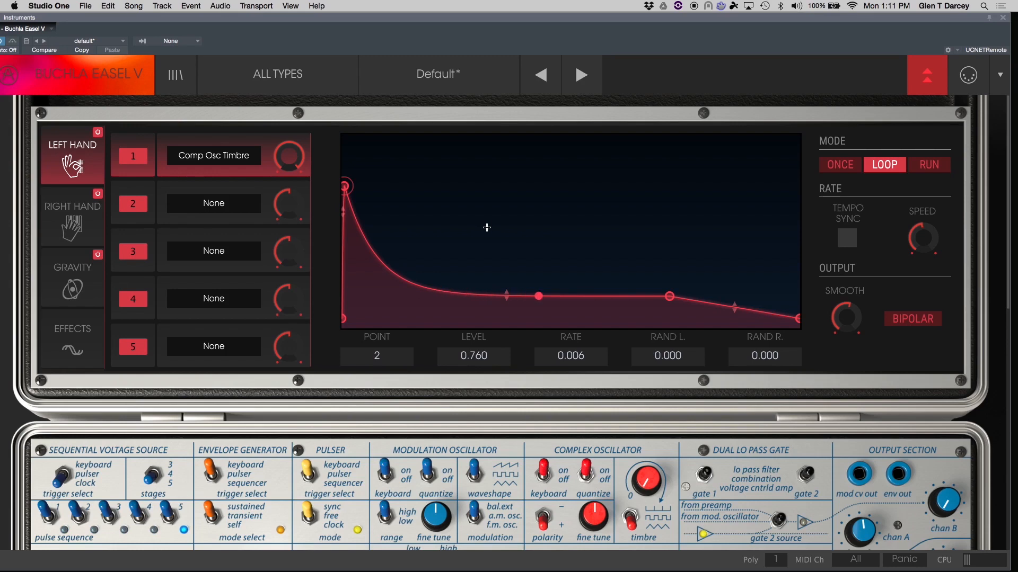
left_click(934, 166)
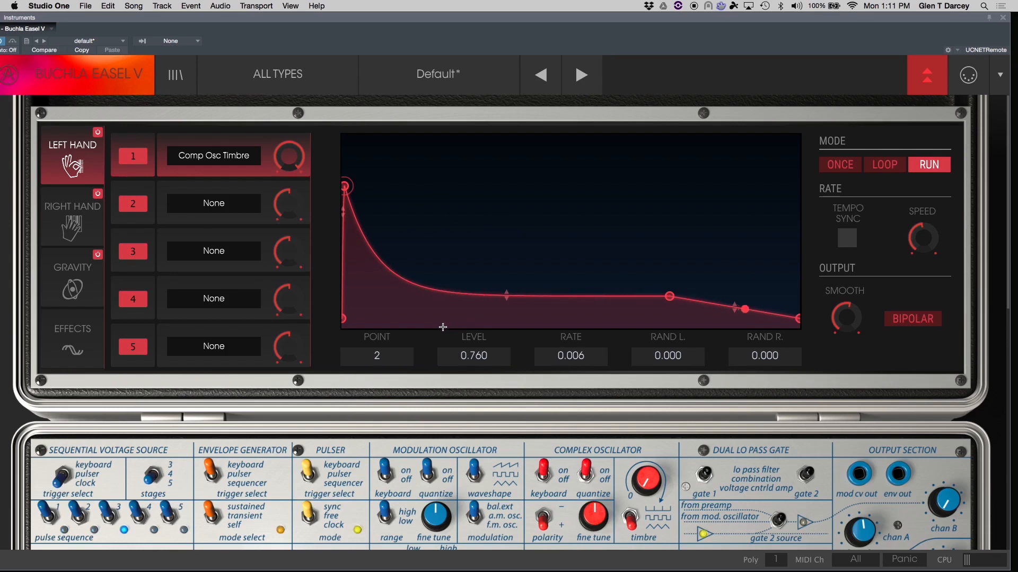
Sweep the output Smooth knob up and back down.
left_click_drag(846, 318, 851, 385)
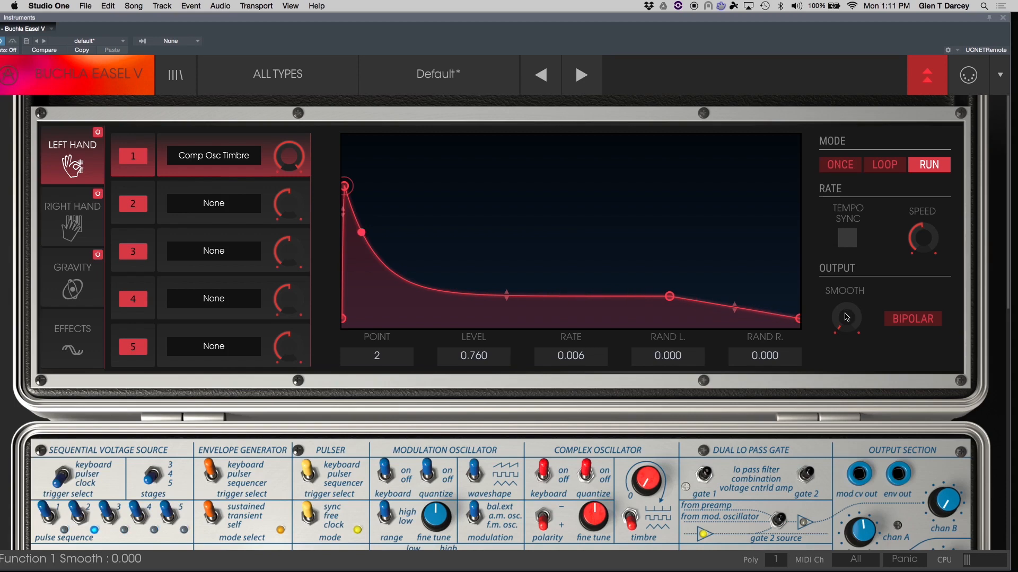
left_click_drag(846, 317, 848, 229)
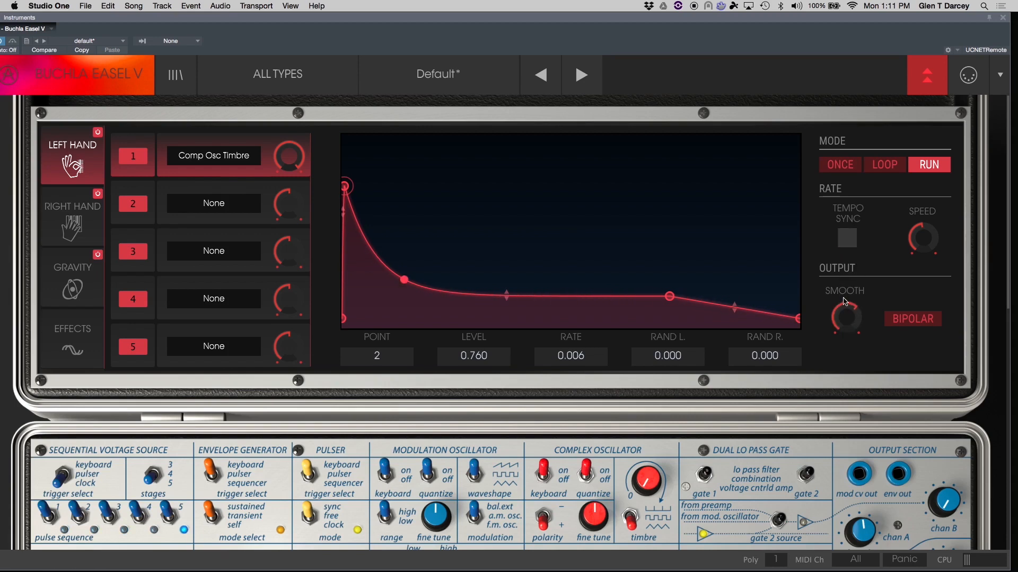
left_click_drag(850, 314, 854, 289)
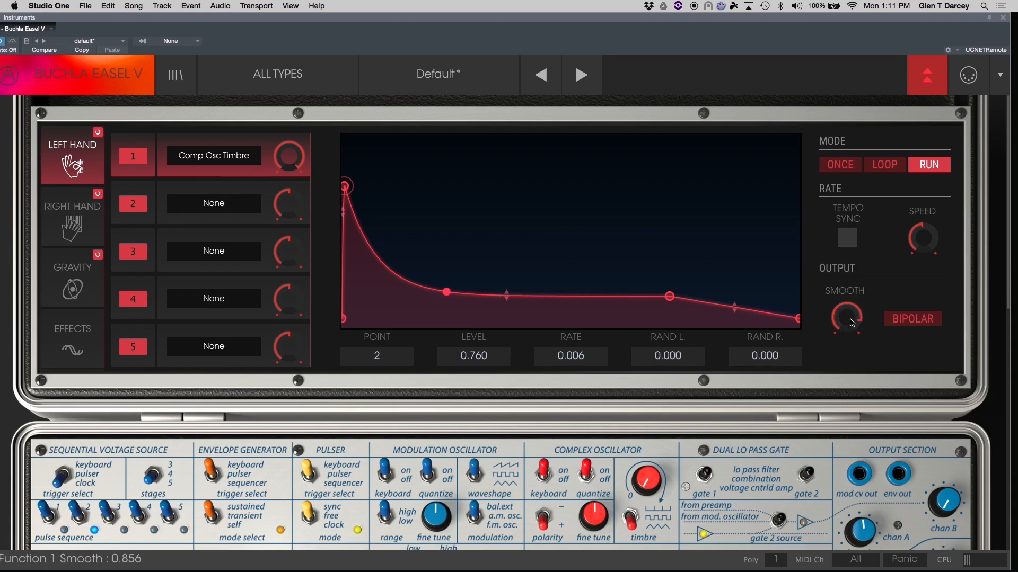
left_click_drag(850, 318, 846, 371)
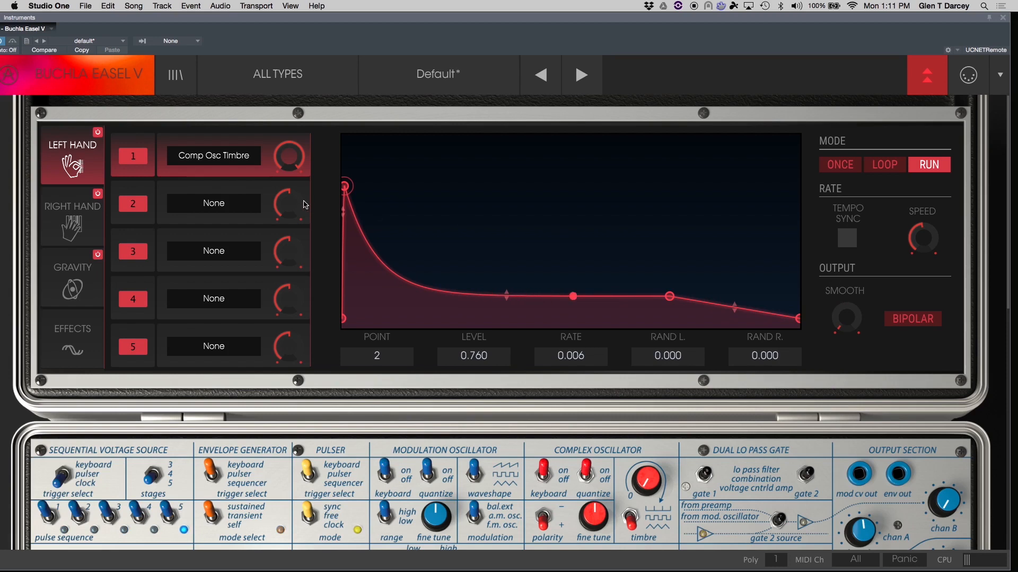
Browse the destination choices for the second slot and close the list without assigning one.
left_click(249, 160)
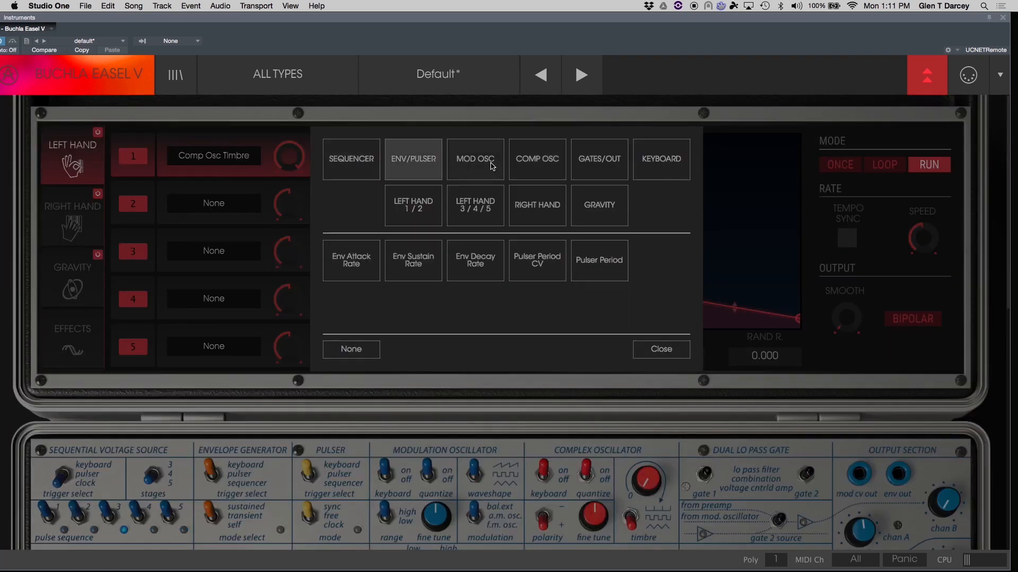
mouse_move(556, 165)
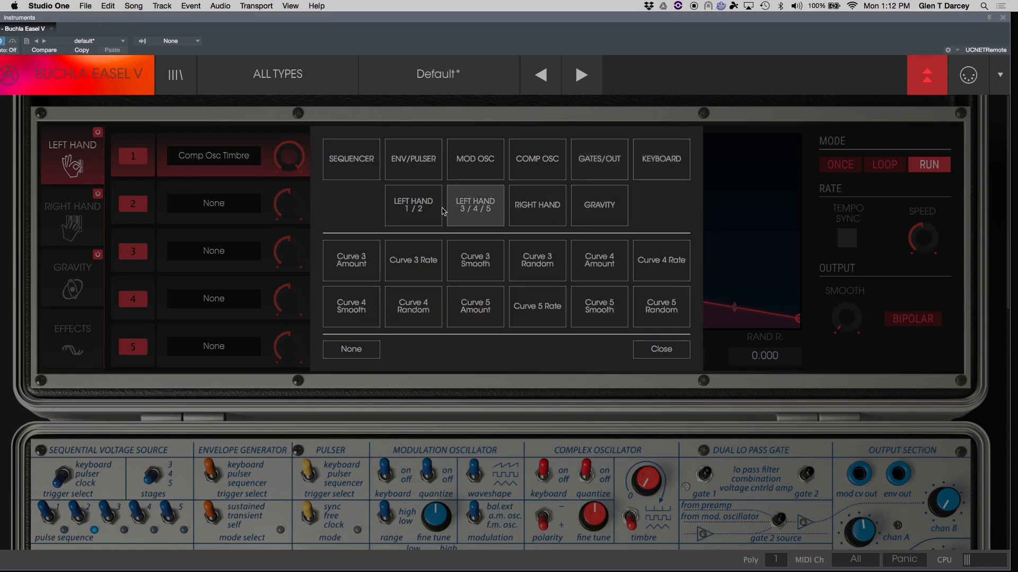
left_click(661, 349)
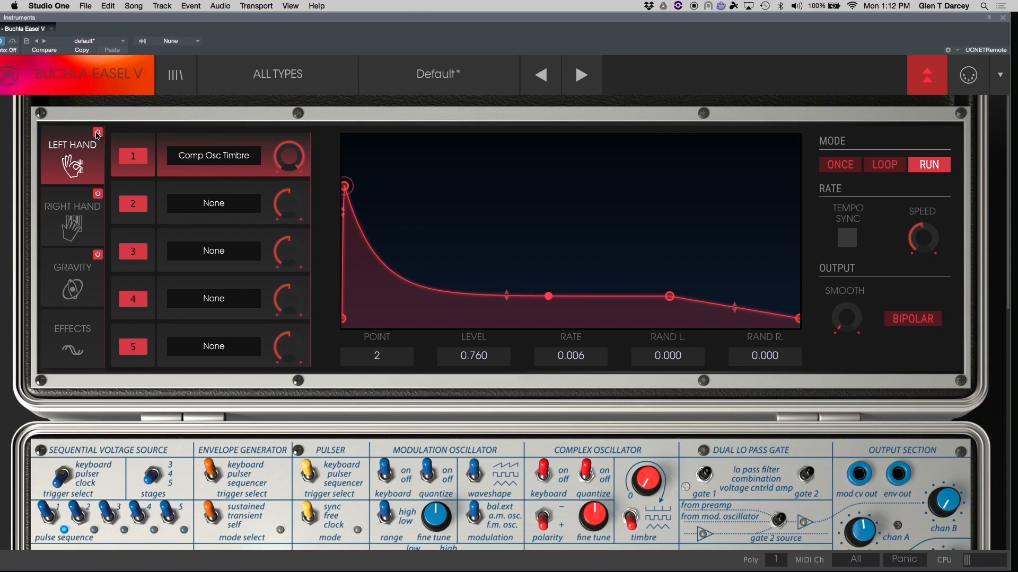
Toggle the Left Hand module off and back on.
left_click(98, 135)
left_click(98, 134)
left_click(98, 134)
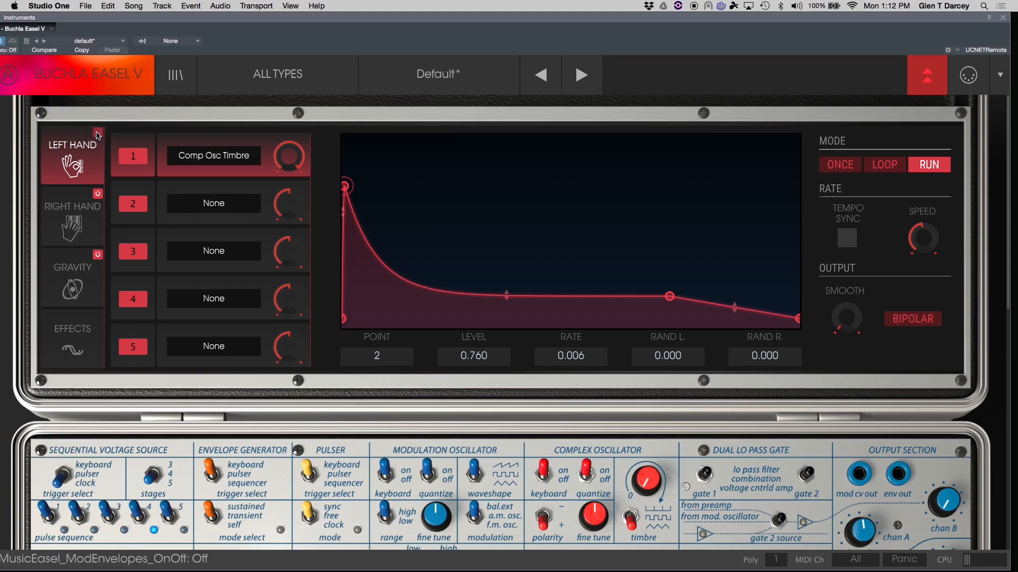
left_click(97, 134)
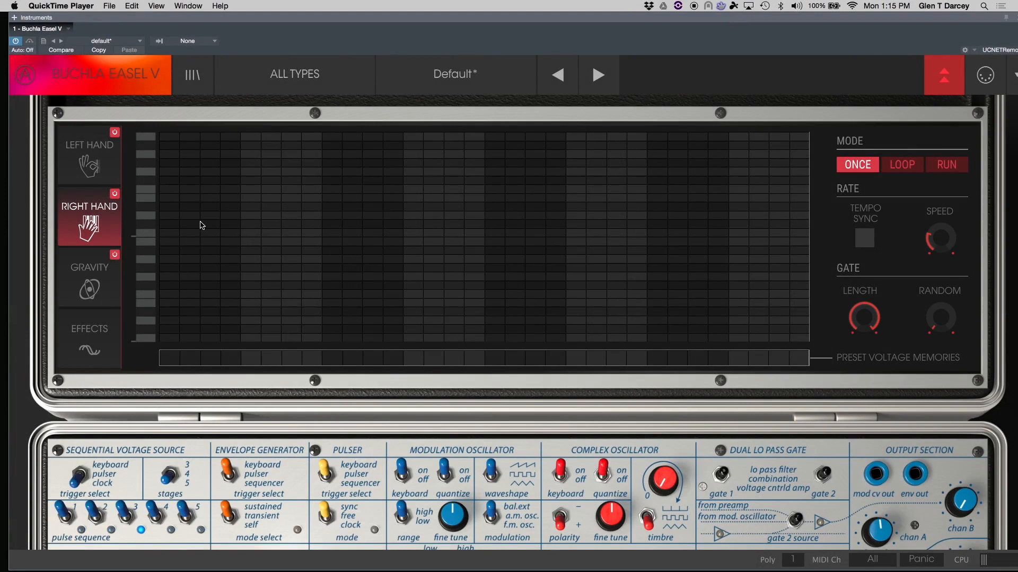
Draw a melodic sequence of step notes across the Right Hand sequencer grid.
left_click(217, 224)
left_click(275, 233)
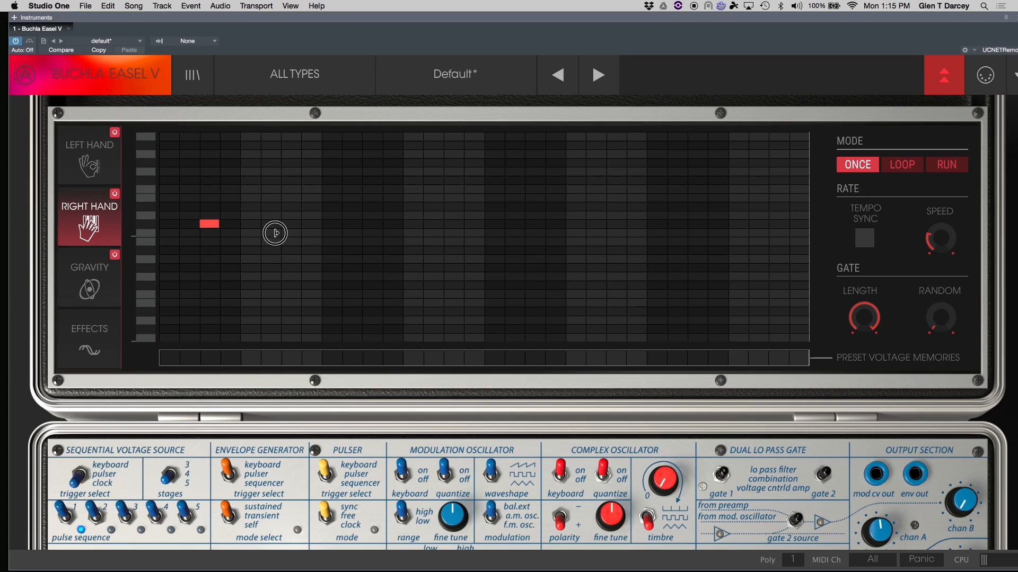
left_click(275, 233)
left_click_drag(220, 223, 329, 244)
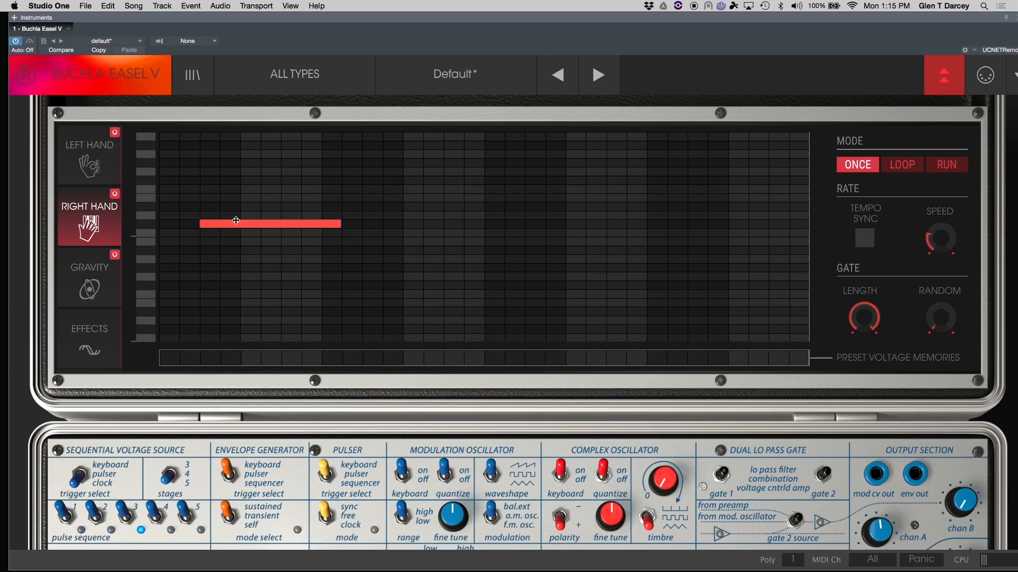
left_click_drag(203, 220, 171, 222)
mouse_move(286, 225)
left_mouse_down()
mouse_move(309, 261)
mouse_move(309, 303)
mouse_move(348, 204)
mouse_move(302, 267)
mouse_move(294, 236)
left_mouse_up()
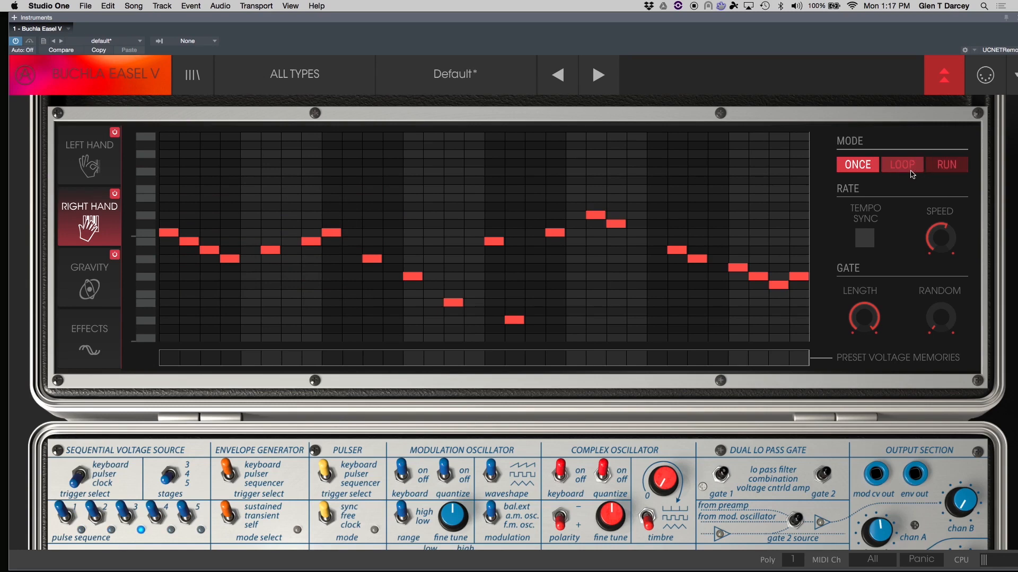
Try the Loop and Once modes and set the Right Hand sequencer mode to Run.
left_click(79, 169)
left_click(78, 213)
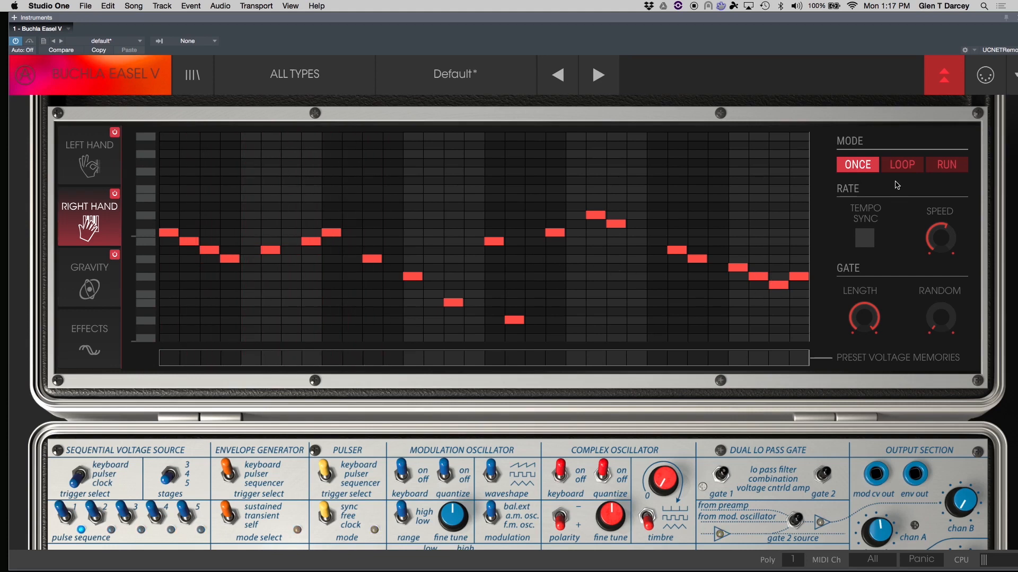
left_click(900, 164)
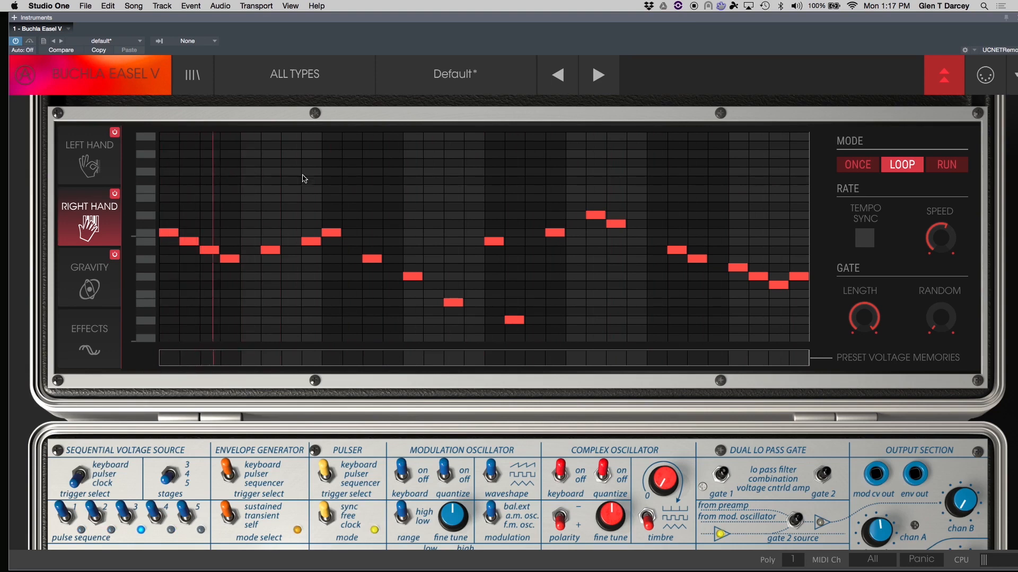
left_click(863, 165)
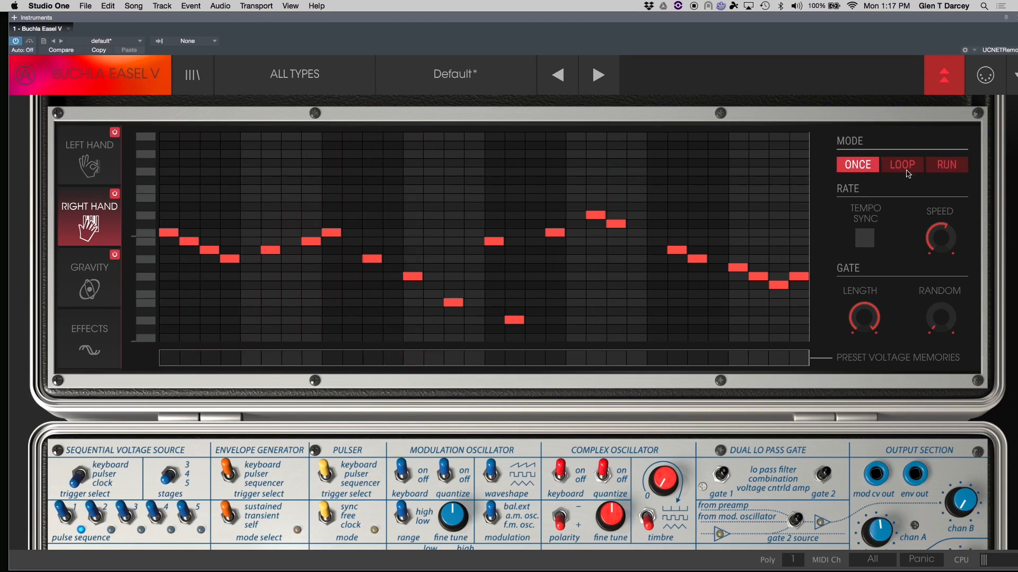
left_click(947, 166)
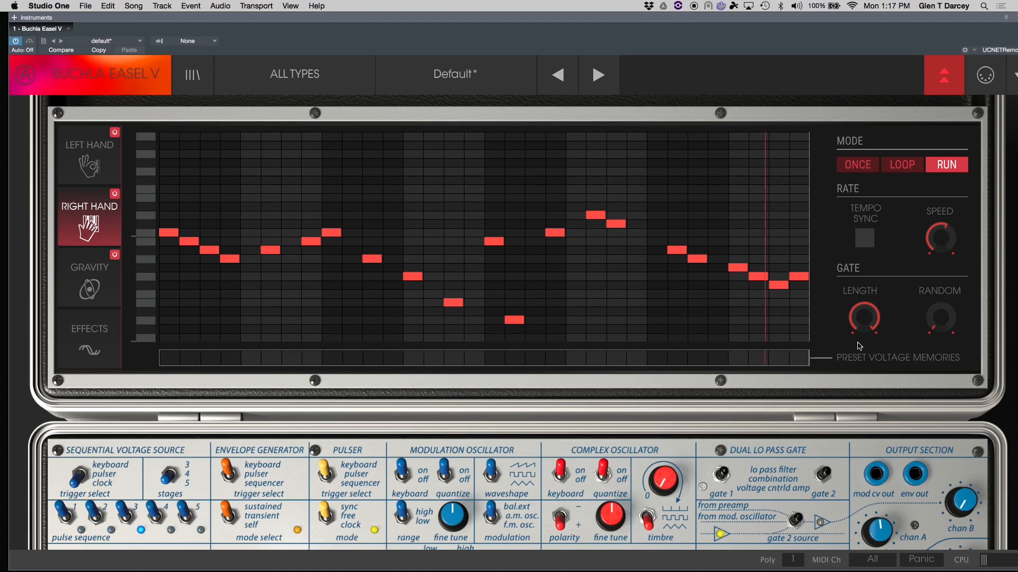
Lower and restore the gate Length knob and raise the gate Random amount.
left_click_drag(864, 320, 859, 383)
left_click_drag(863, 322, 863, 366)
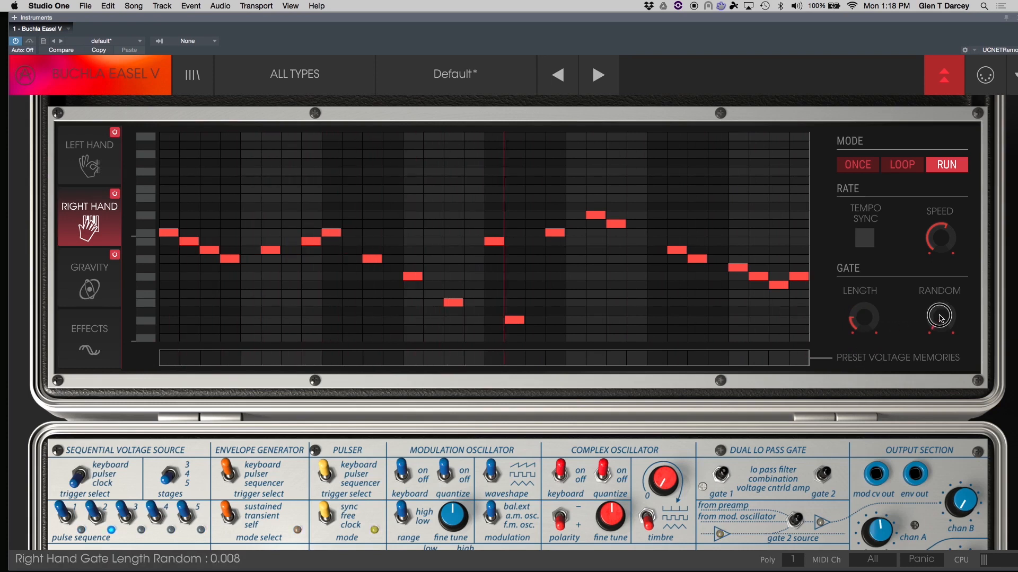
left_click_drag(941, 320, 922, 210)
left_click_drag(864, 316, 860, 284)
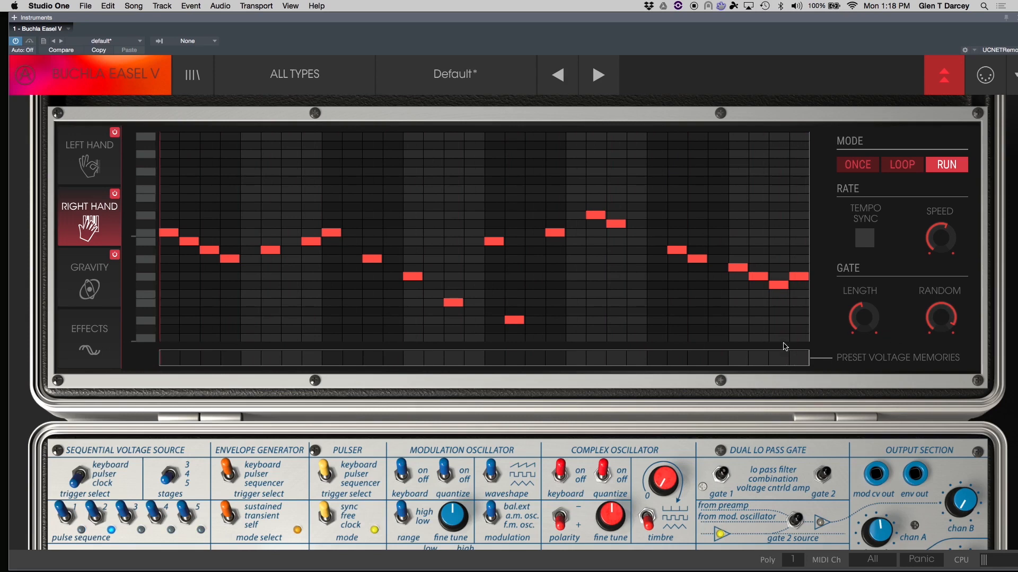
Patch the Preset Voltage Source output into the complex oscillator's timbre input and adjust Preset Voltage 4.
left_click(76, 74)
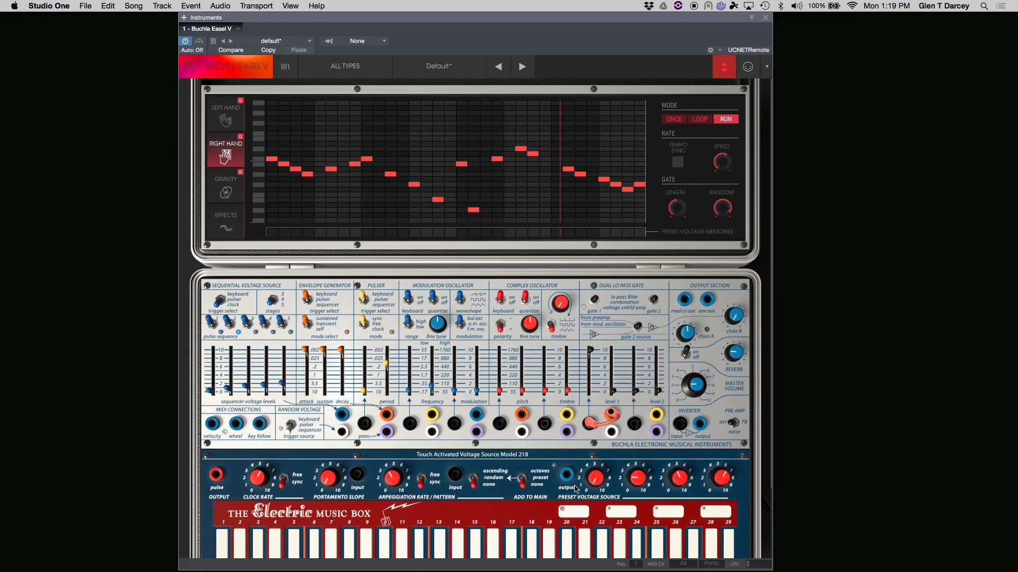
mouse_move(567, 476)
left_mouse_down()
mouse_move(545, 423)
mouse_move(545, 320)
left_mouse_up()
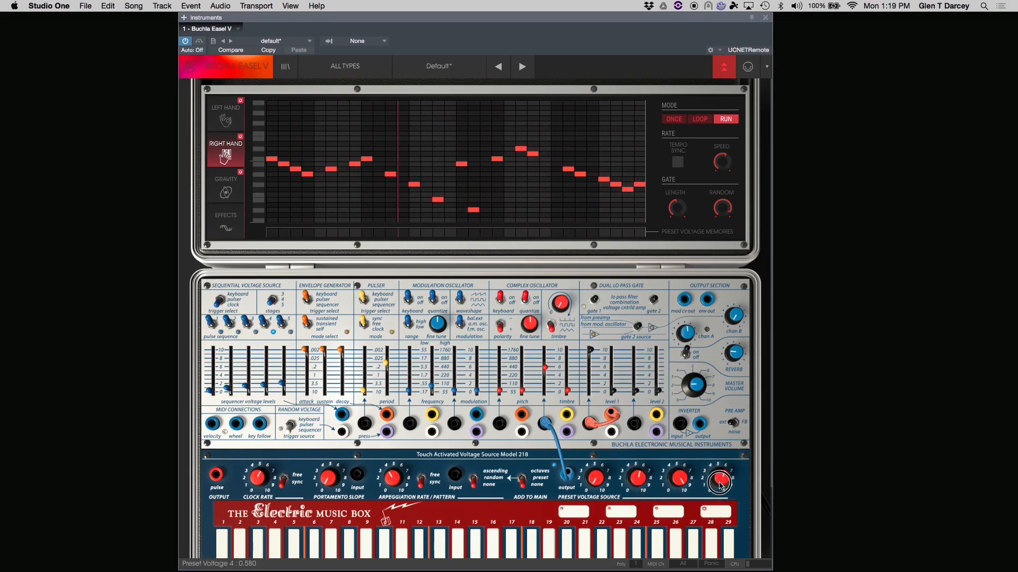
left_click_drag(719, 480, 716, 499)
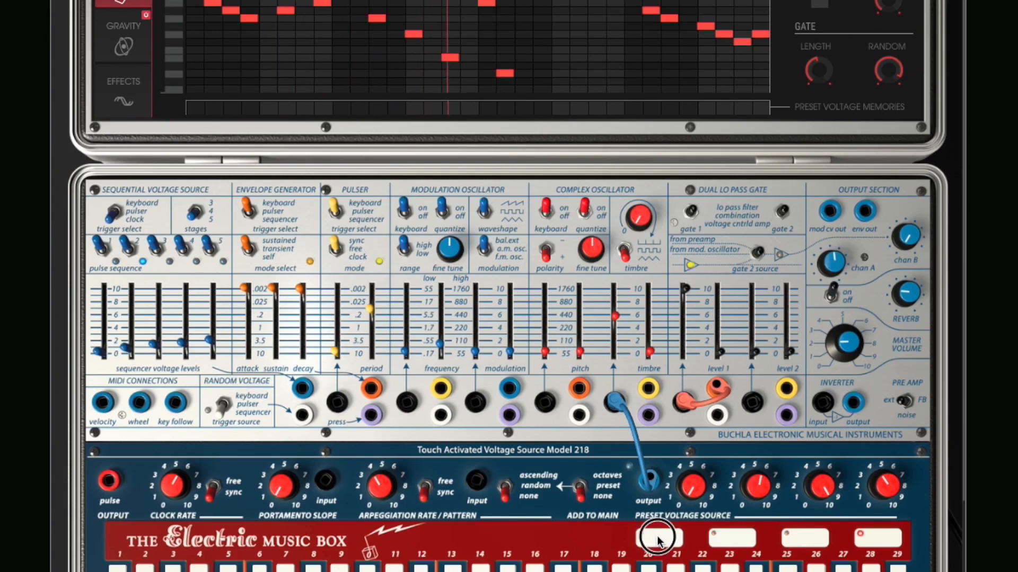
Place preset voltage memories 1 to 4 on steps along the Preset Voltage Memories lane of the Right Hand sequencer.
left_click_drag(191, 108, 182, 54)
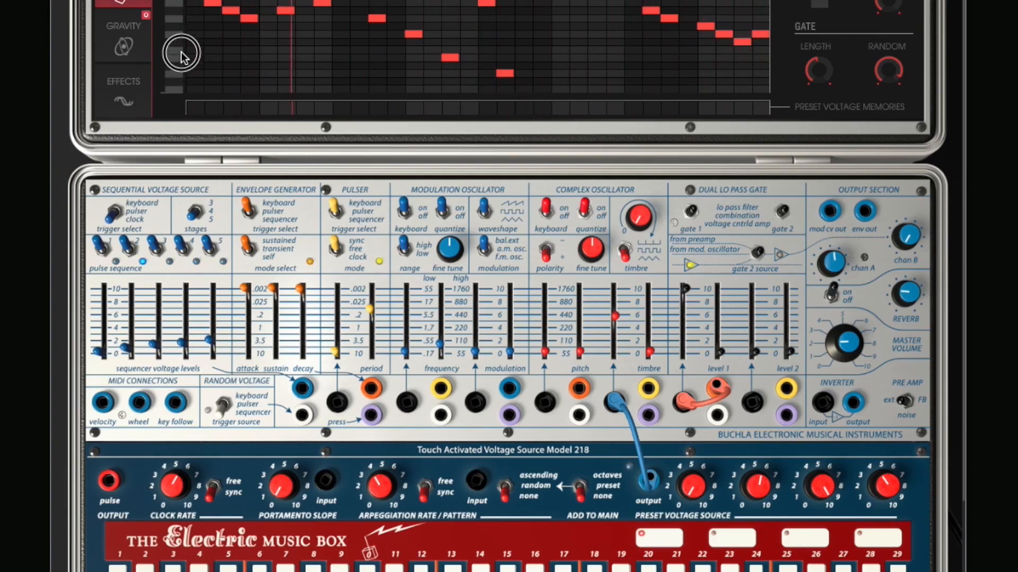
left_click_drag(193, 107, 201, 95)
left_click_drag(269, 78, 251, 29)
left_click_drag(343, 107, 333, 1)
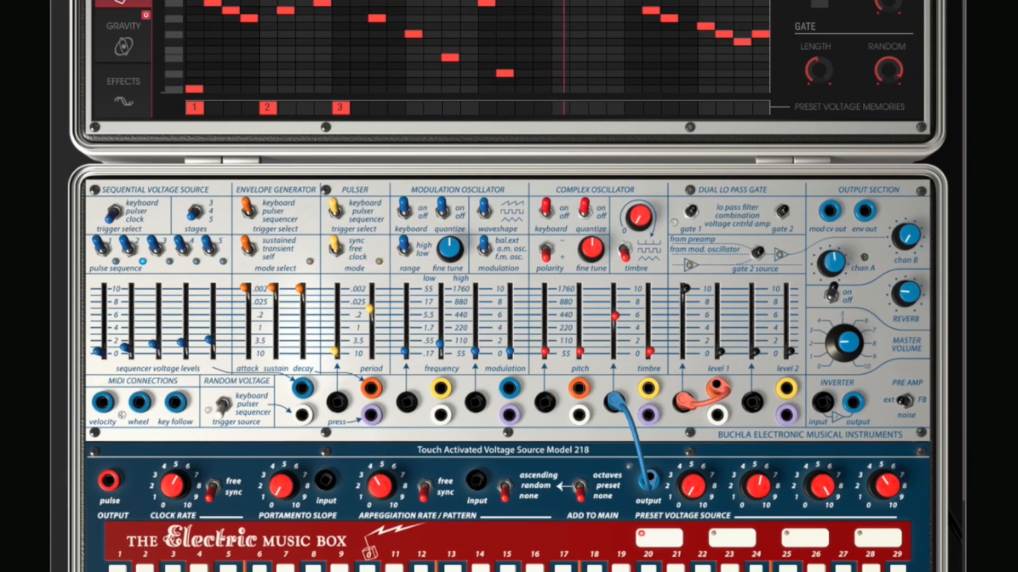
mouse_move(444, 109)
left_mouse_down()
mouse_move(431, 97)
mouse_move(410, 1)
left_mouse_up()
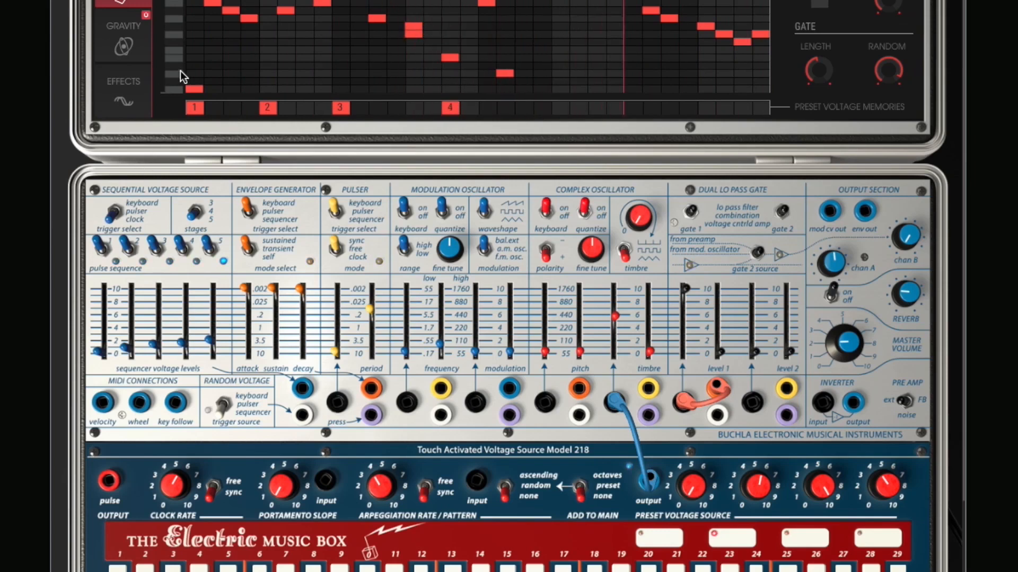
left_click(193, 92)
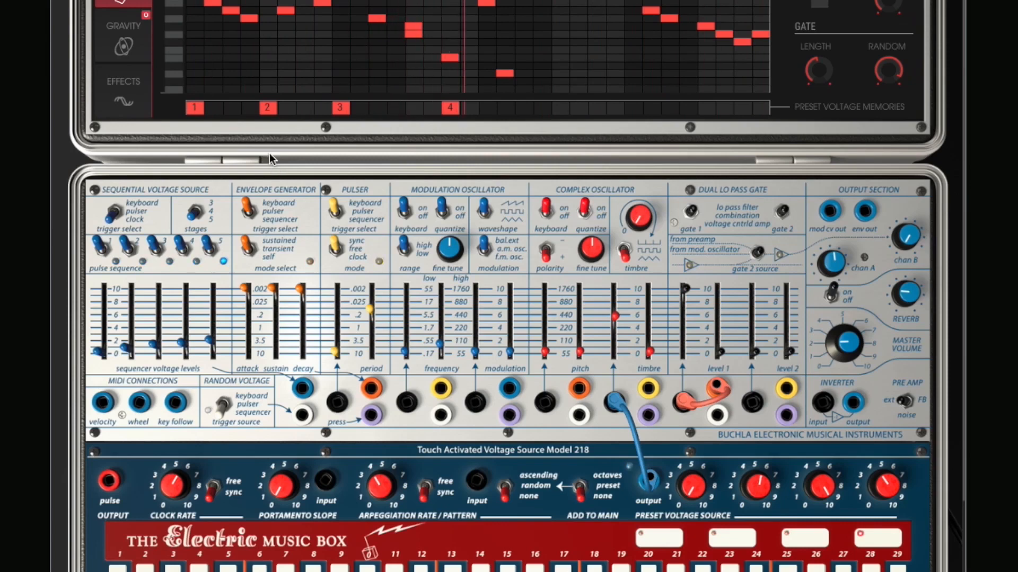
left_click(634, 109)
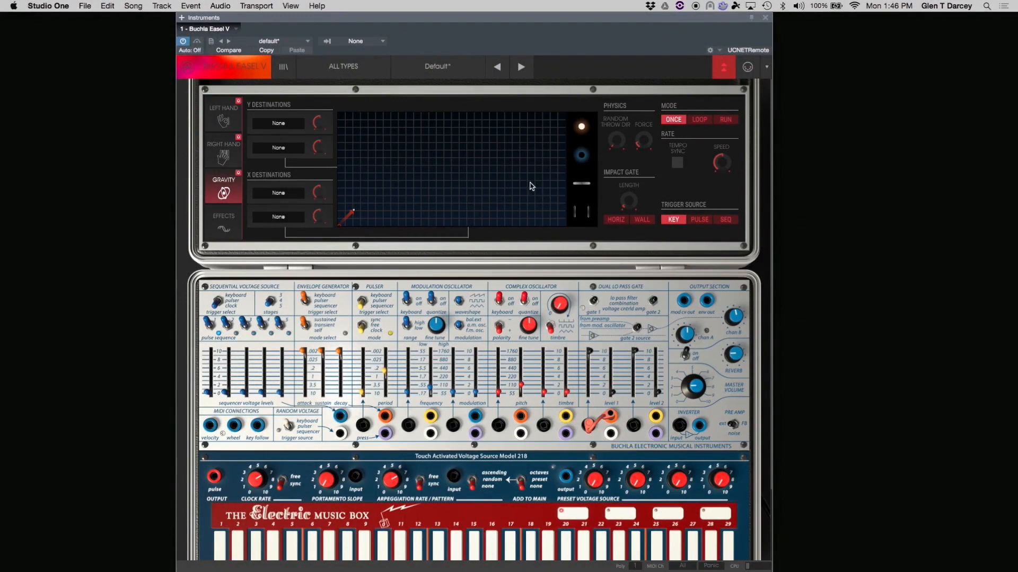
In Gravity, set the first Y destination to Comp Osc Timbre and the first X destination to Gate 2 Level.
left_click(274, 124)
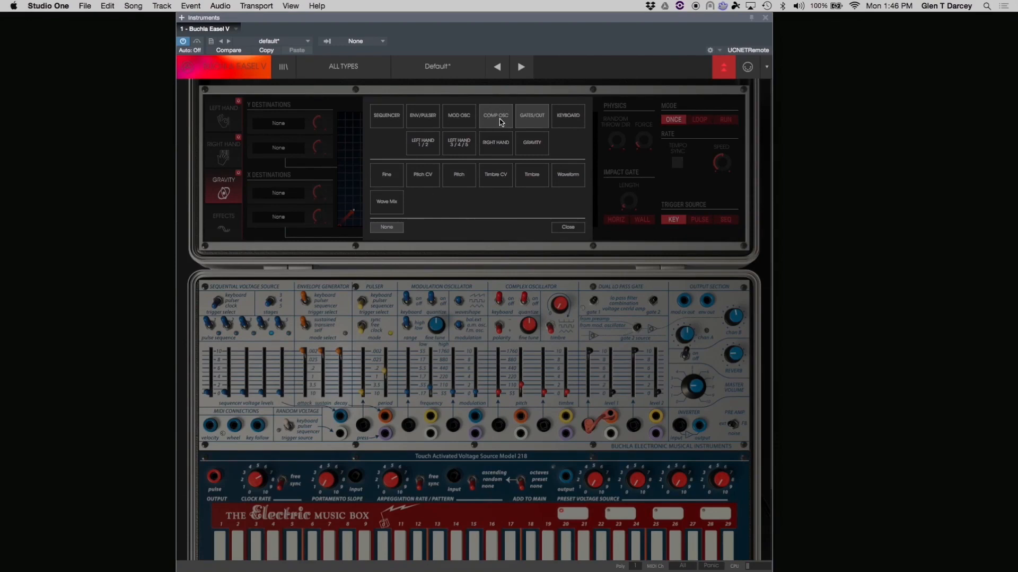
left_click(533, 176)
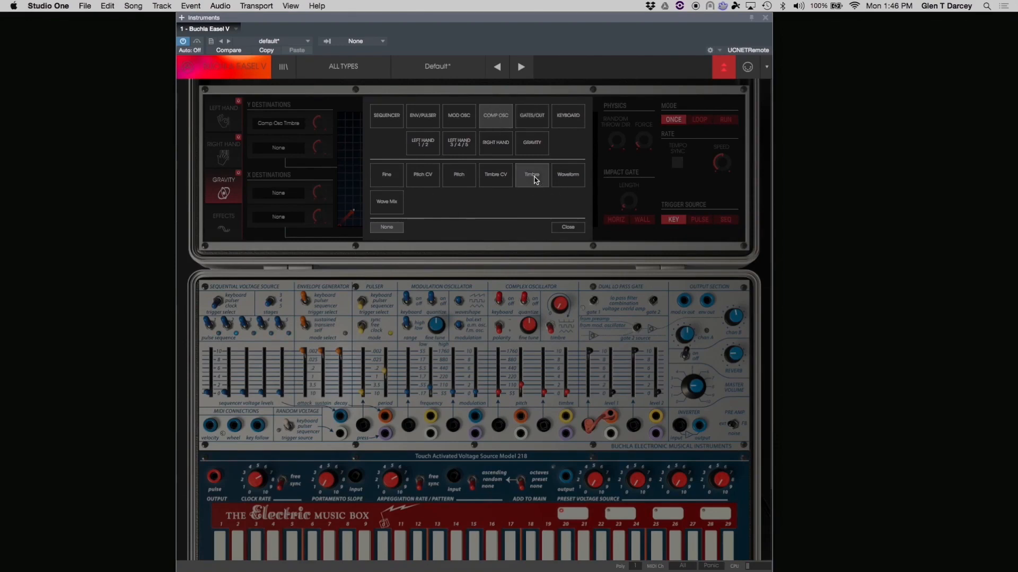
left_click(280, 194)
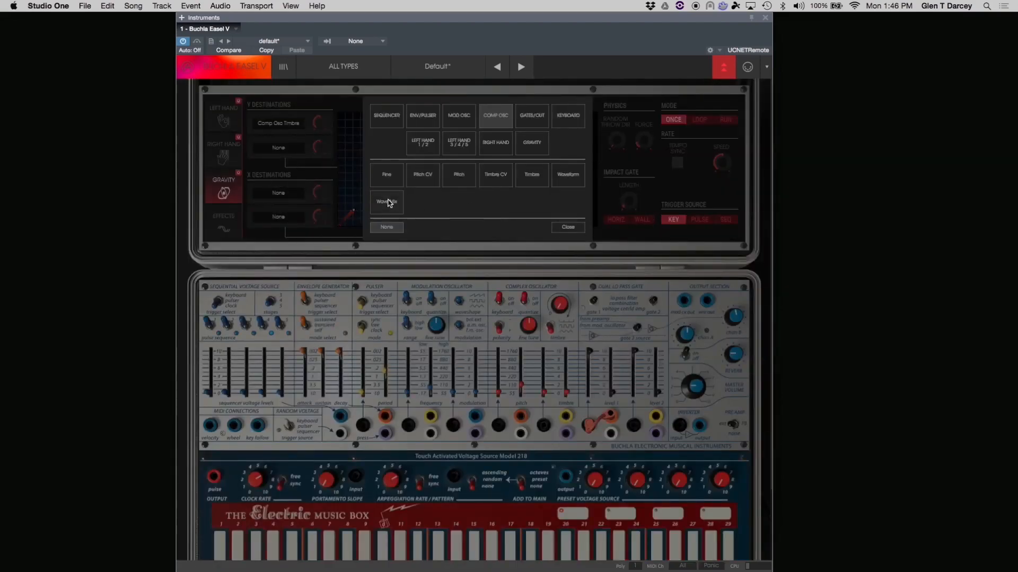
left_click(519, 115)
left_click(539, 177)
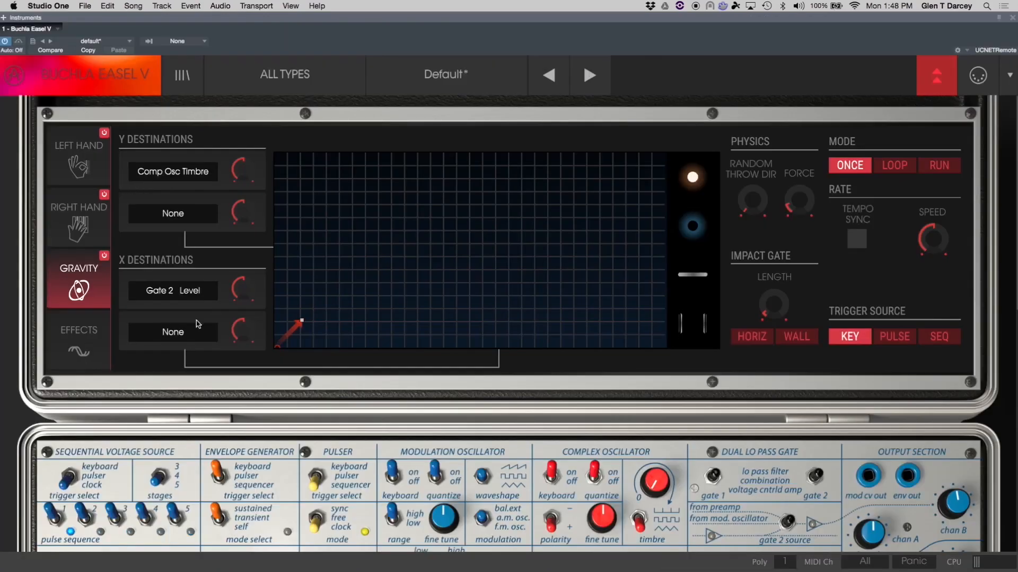
Raise the modulation amounts for the Comp Osc Timbre and Gate 2 Level destinations.
left_click_drag(248, 175, 239, 119)
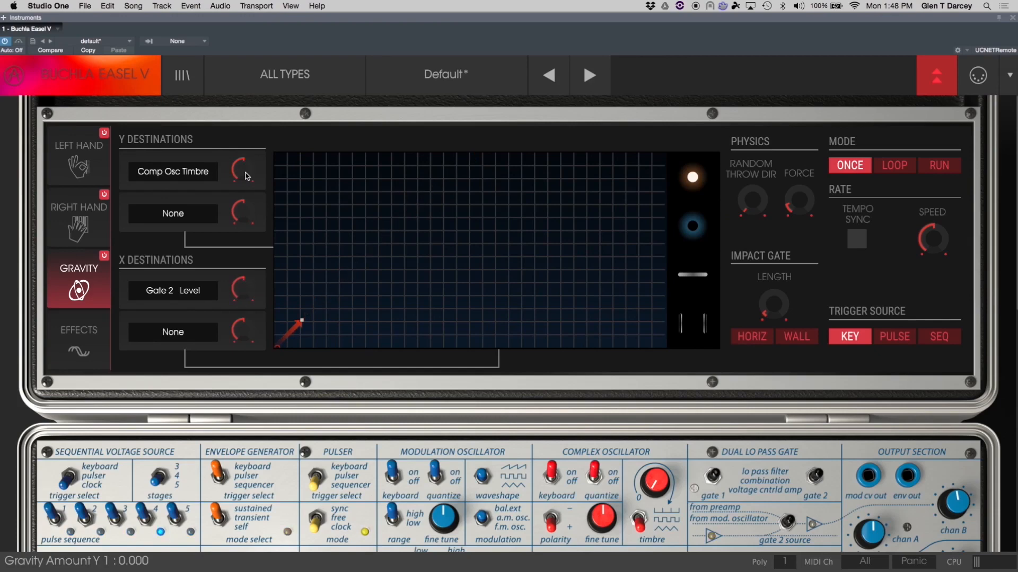
left_click_drag(242, 168, 225, 116)
left_click_drag(242, 289, 234, 237)
left_click_drag(241, 291, 244, 306)
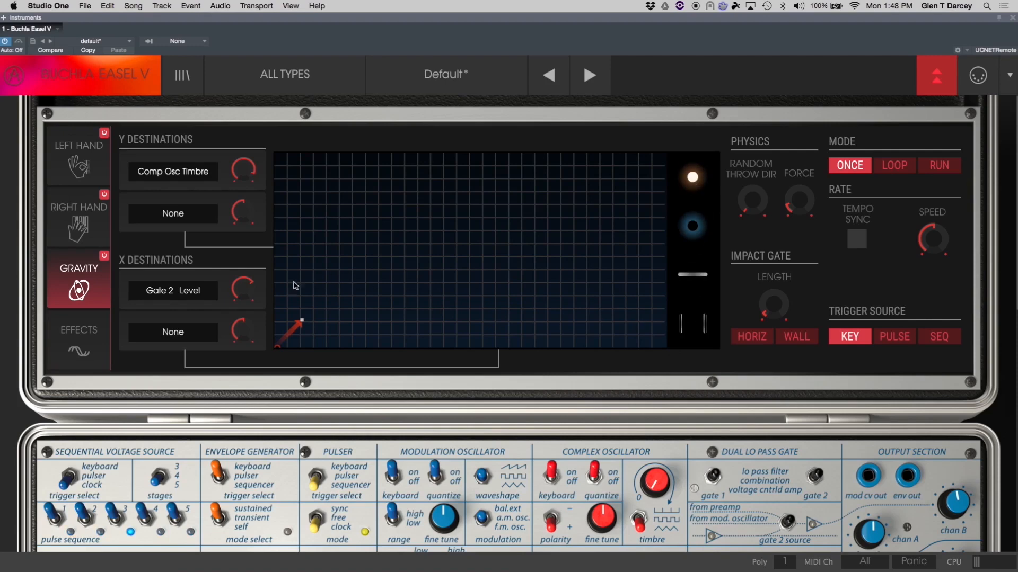
Add a planet to the gravity grid and enlarge its field radius.
left_click_drag(690, 177, 488, 180)
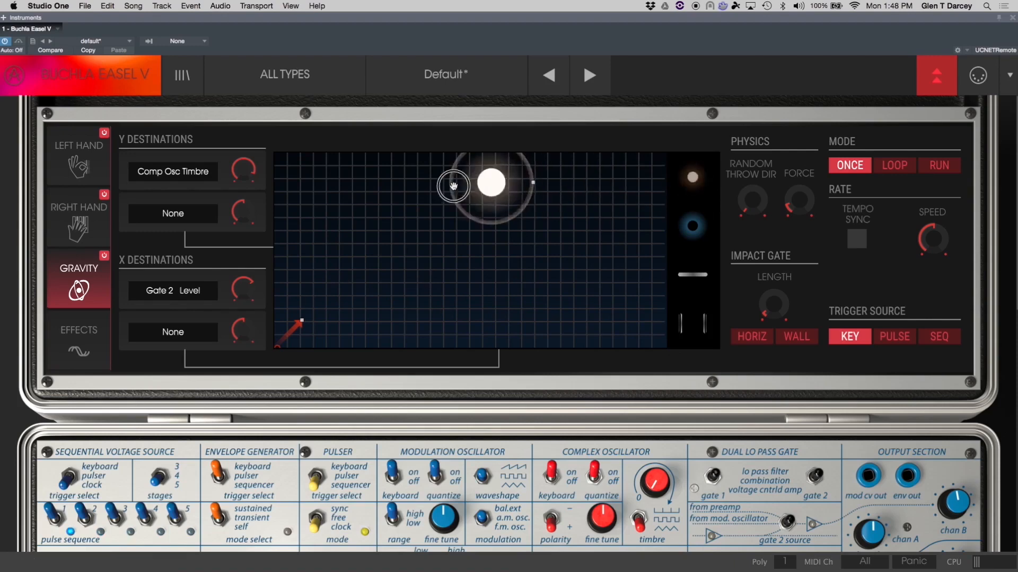
left_click_drag(425, 225, 447, 249)
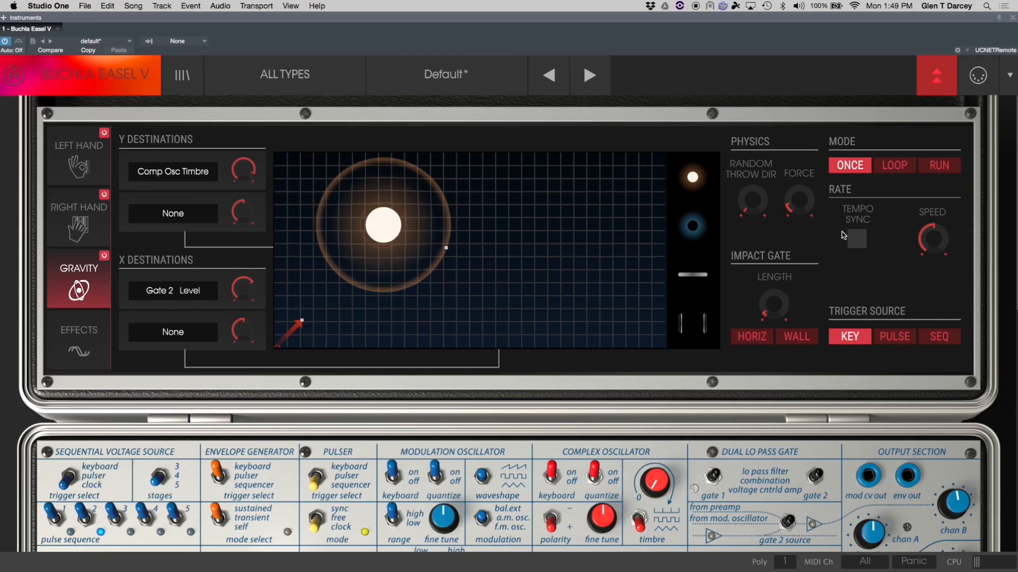
Raise the Force and shrink the planet's field radius.
left_click_drag(801, 205, 795, 149)
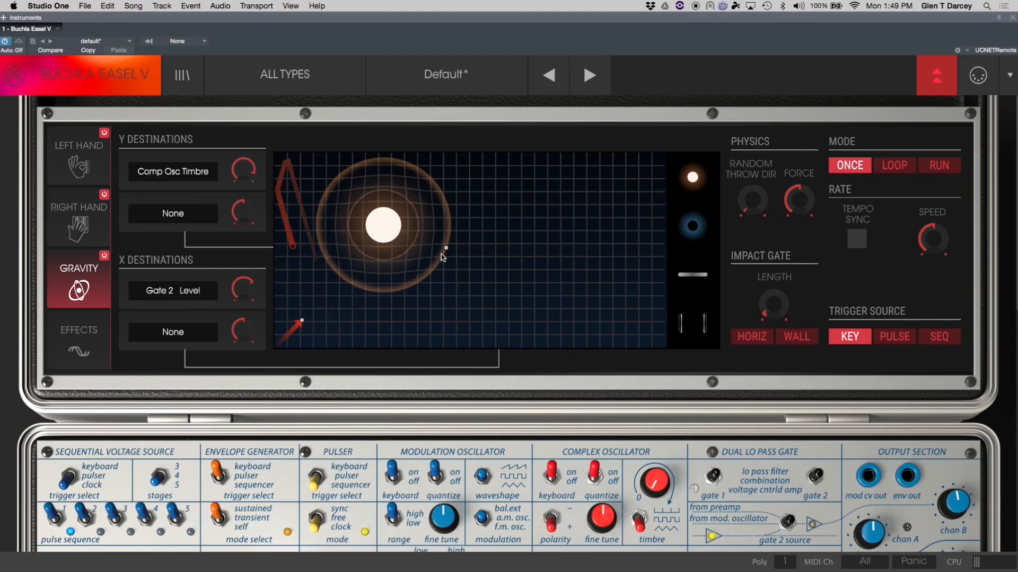
left_click_drag(446, 248, 440, 245)
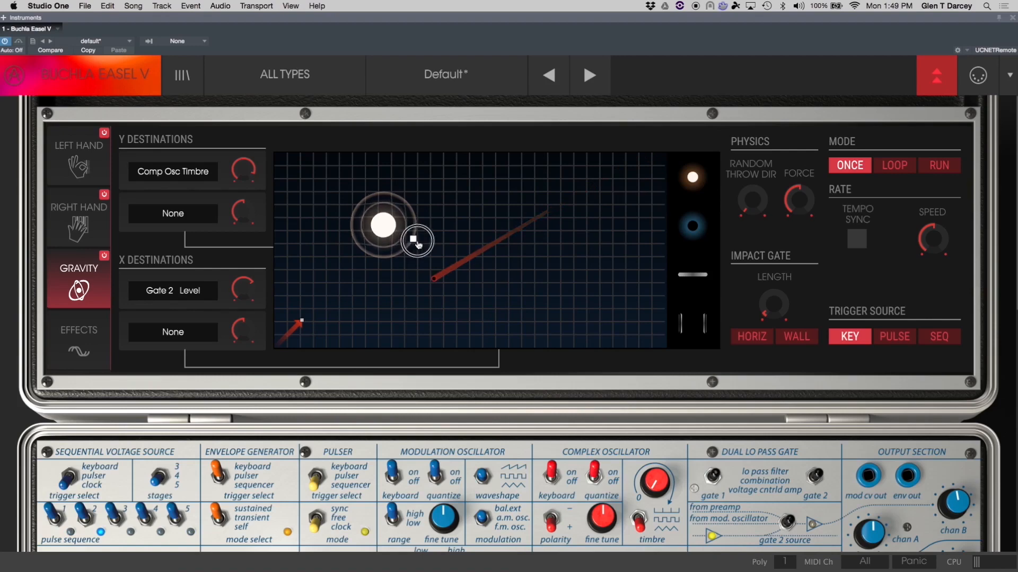
left_click_drag(437, 257, 431, 253)
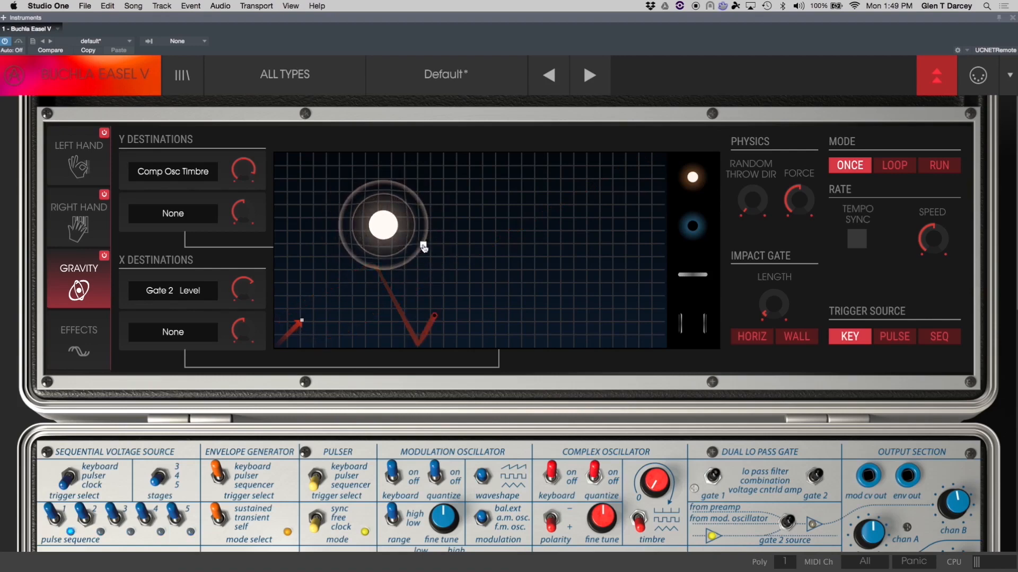
Add a black hole beside the planet and place three walls at different angles on the gravity grid.
left_click_drag(692, 226, 602, 252)
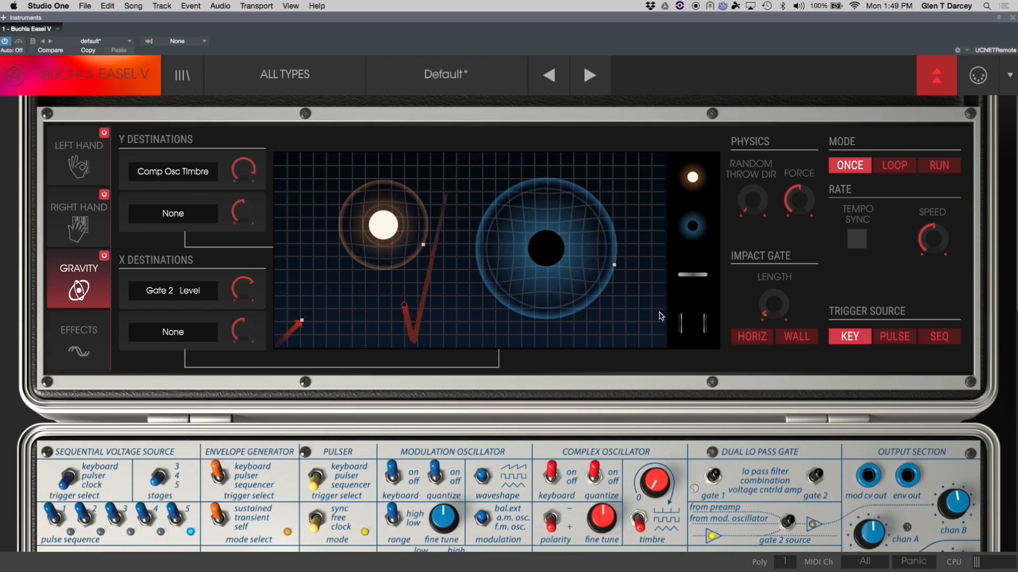
left_click_drag(689, 274, 387, 293)
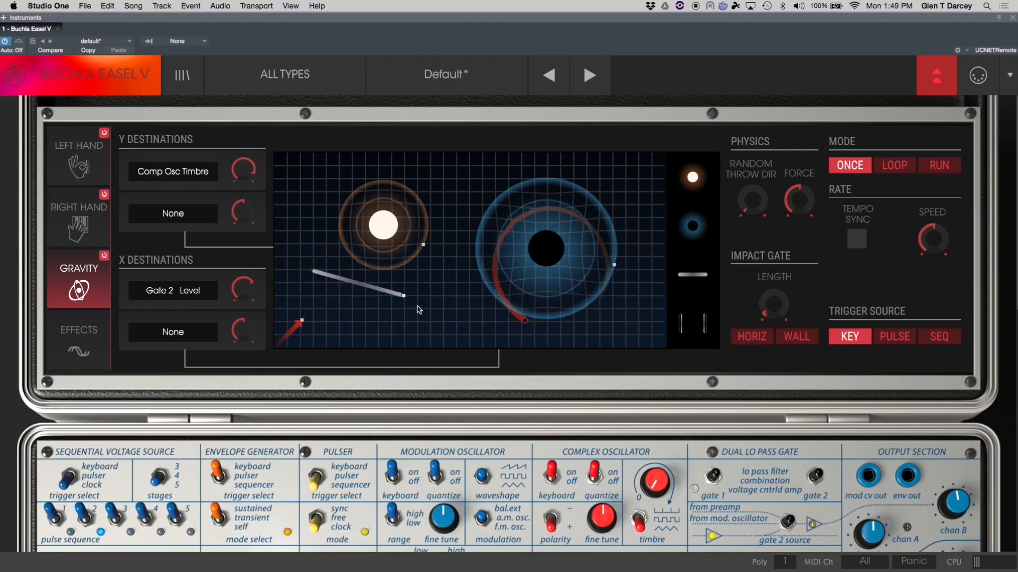
left_click_drag(695, 275, 472, 182)
left_click_drag(703, 275, 625, 229)
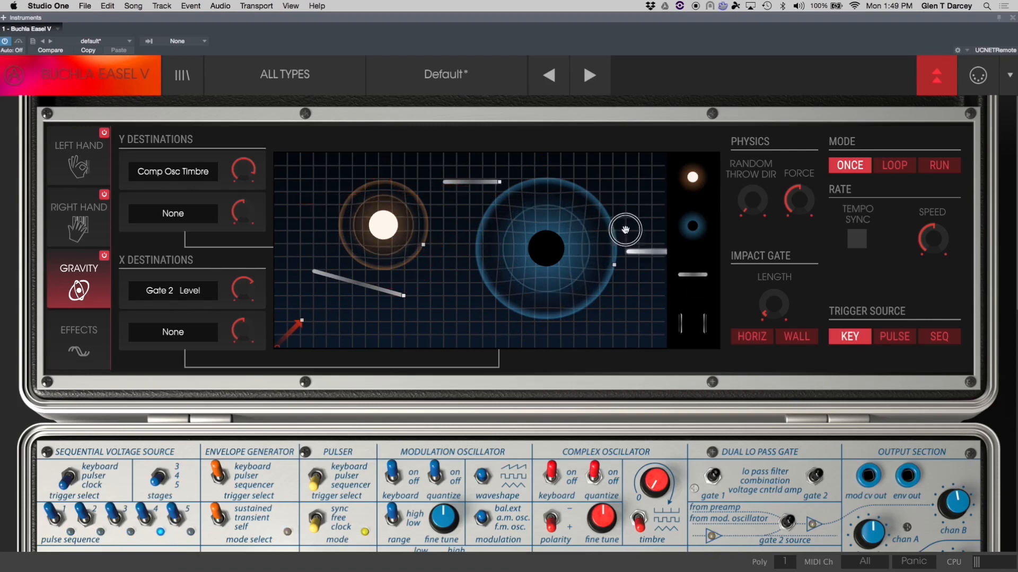
left_click_drag(634, 200, 612, 201)
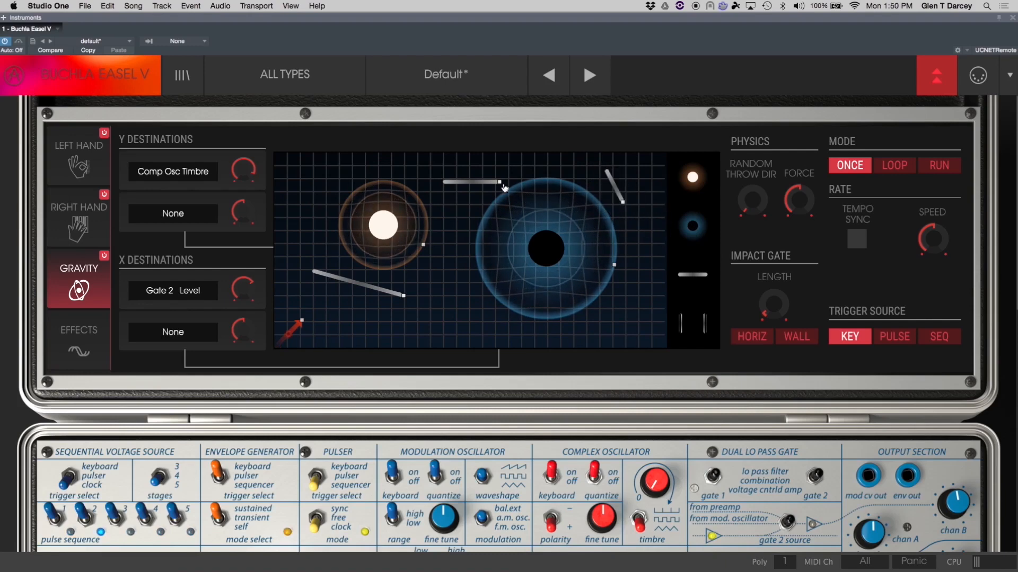
left_click_drag(500, 199, 381, 293)
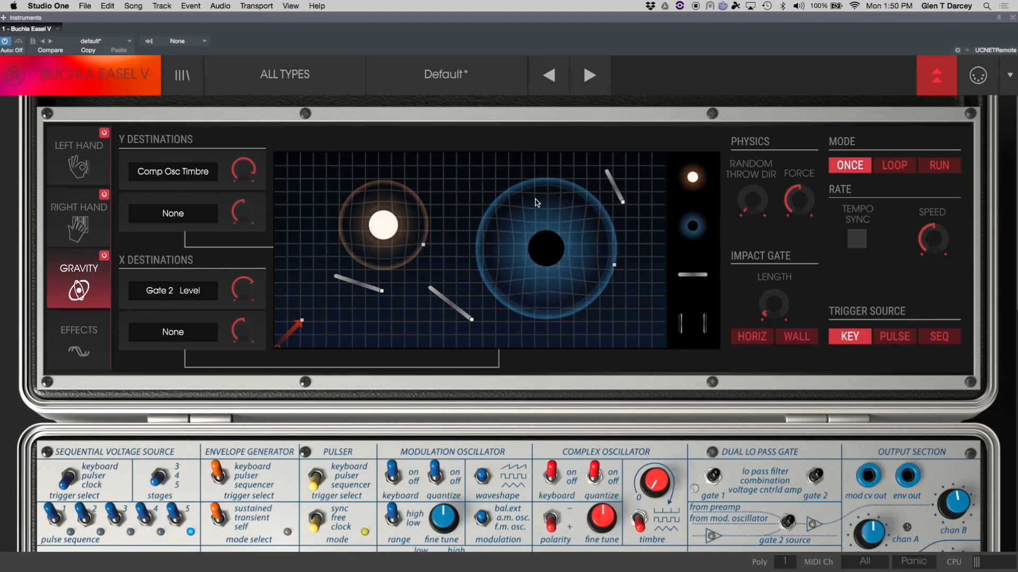
Add and reposition more walls, then remove all walls from the gravity grid.
left_click_drag(679, 320, 453, 194)
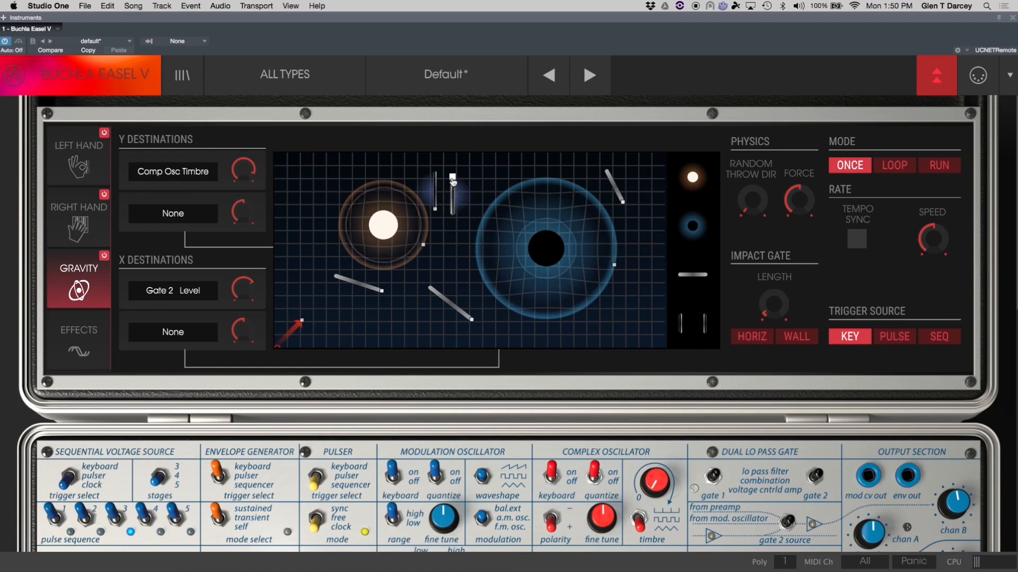
left_click_drag(472, 209, 613, 300)
left_click_drag(422, 194, 316, 186)
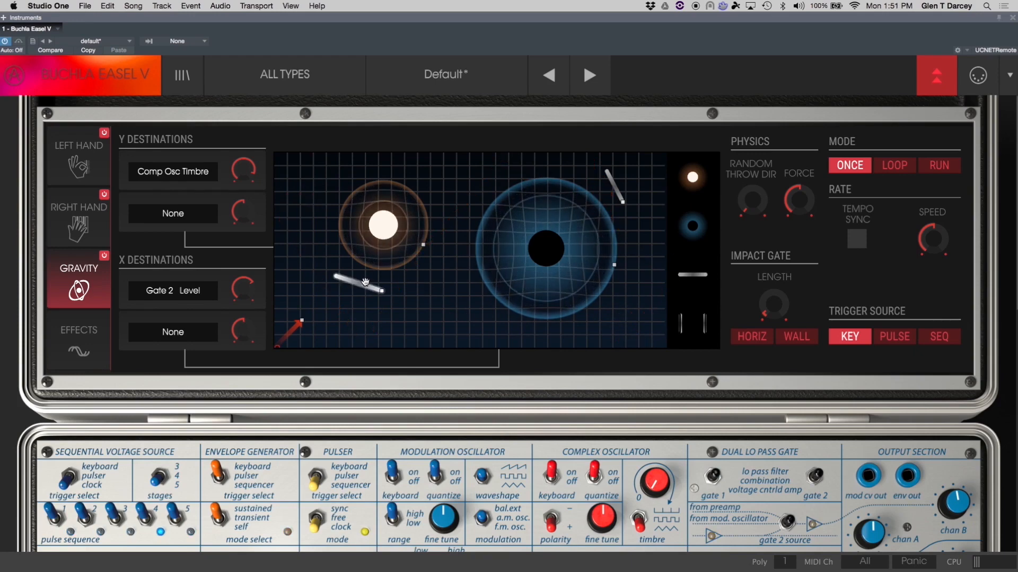
left_click_drag(365, 281, 691, 306)
left_click_drag(613, 181, 708, 261)
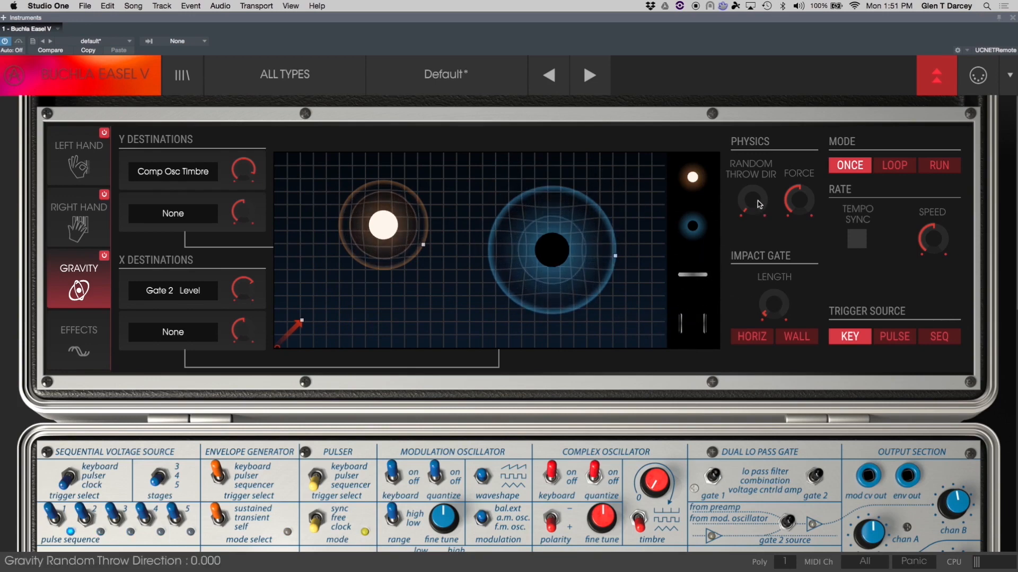
Set the Random Throw Direction to 1.000.
left_click_drag(761, 208, 750, 244)
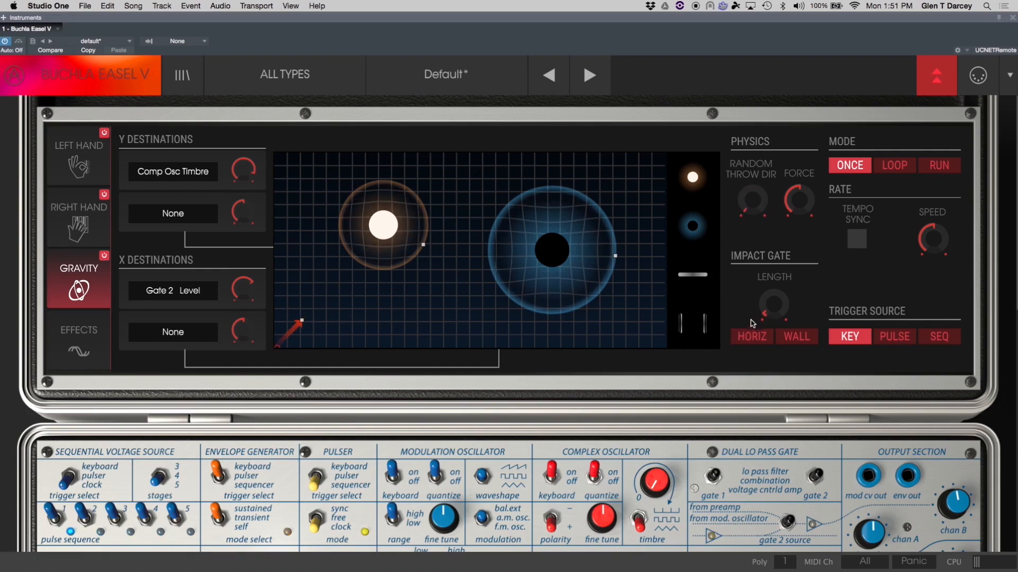
mouse_move(751, 206)
left_mouse_down()
mouse_move(750, 186)
mouse_move(751, 212)
left_mouse_up()
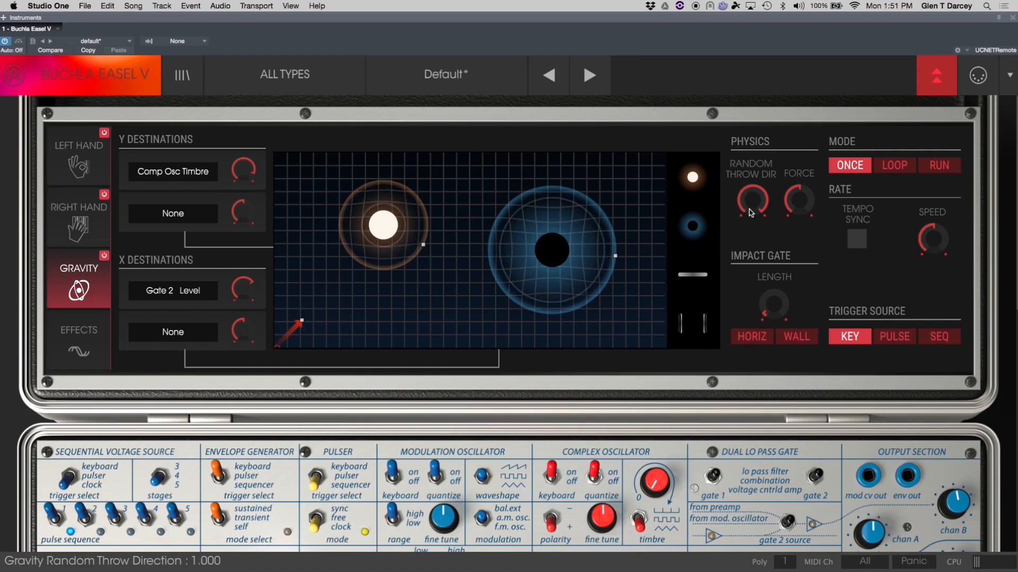
Lower the Force and then raise it back up.
left_click_drag(798, 200, 778, 133)
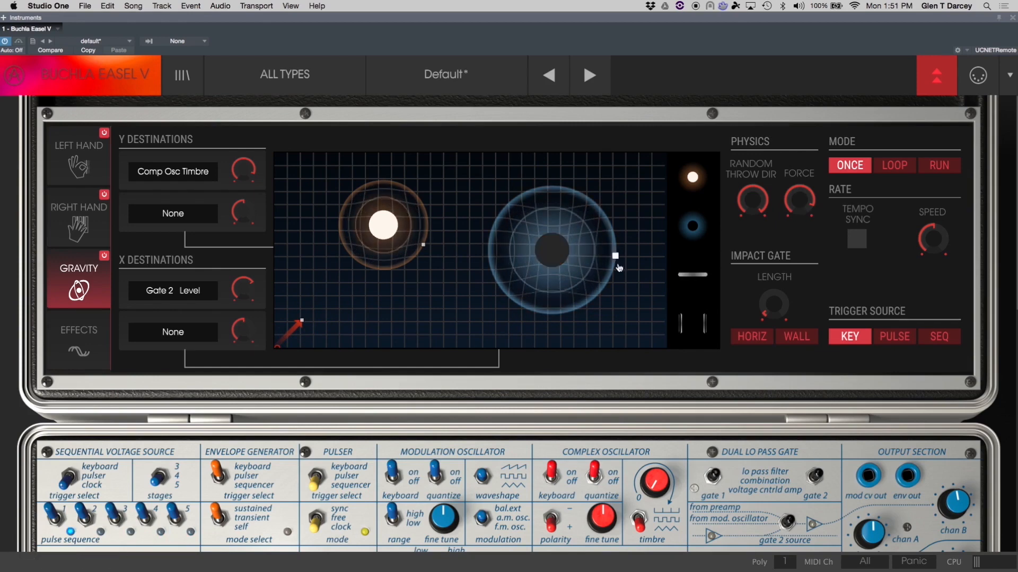
left_click_drag(797, 202, 792, 291)
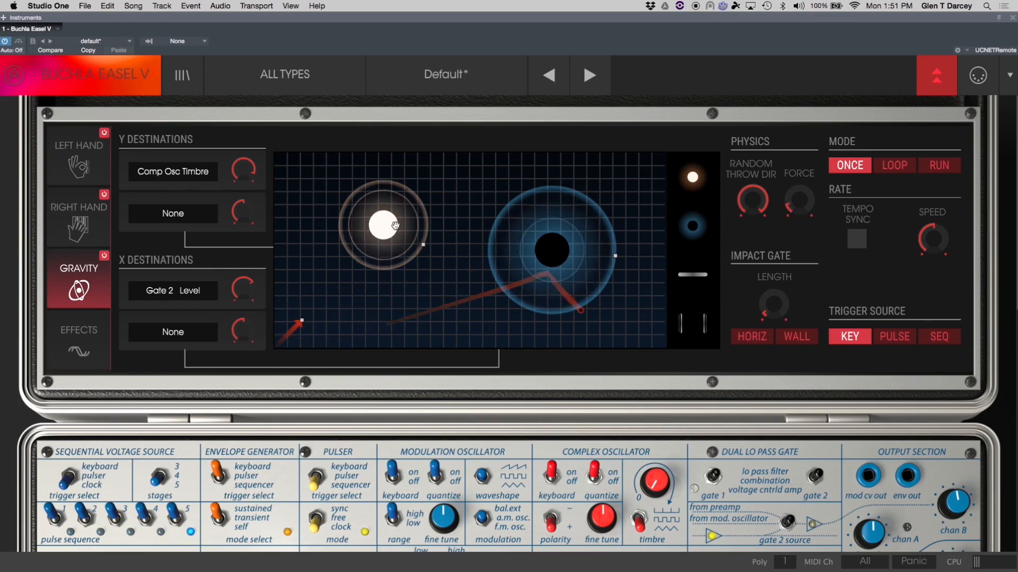
left_click_drag(793, 203, 727, 110)
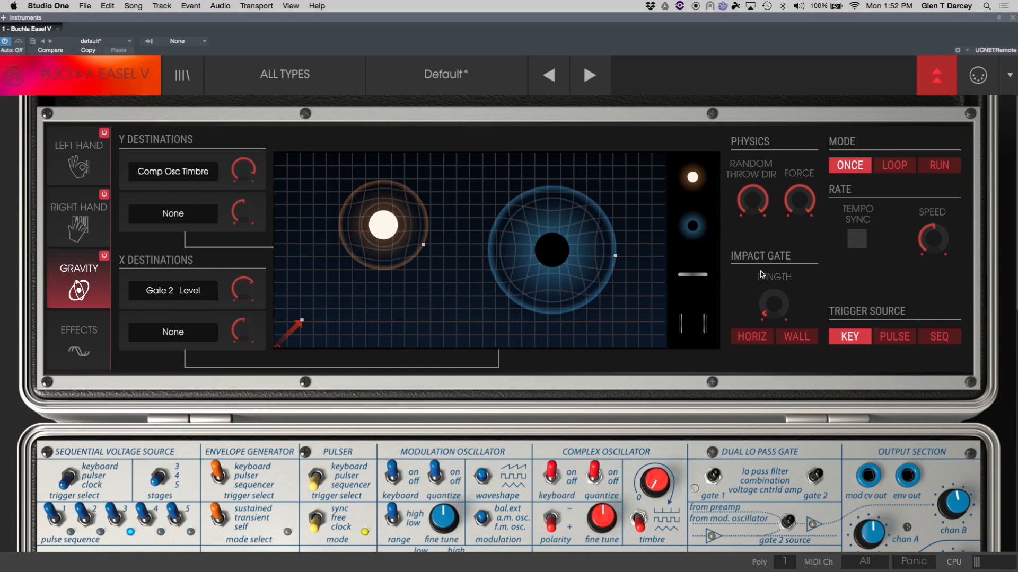
Raise the Impact Gate Length and turn on both the HORIZ and WALL impact gates.
left_click_drag(777, 312, 777, 305)
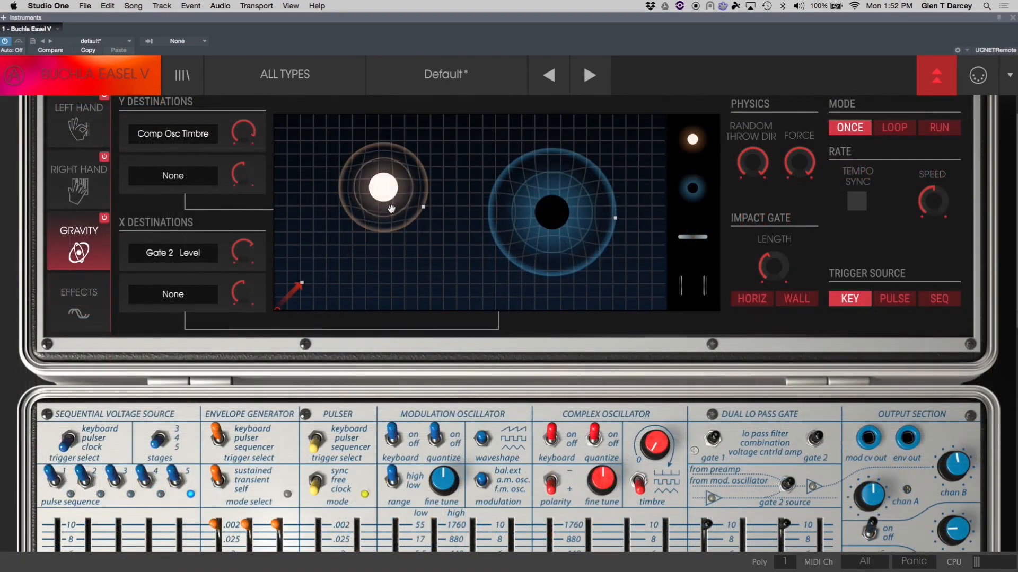
left_click(752, 299)
left_click(797, 299)
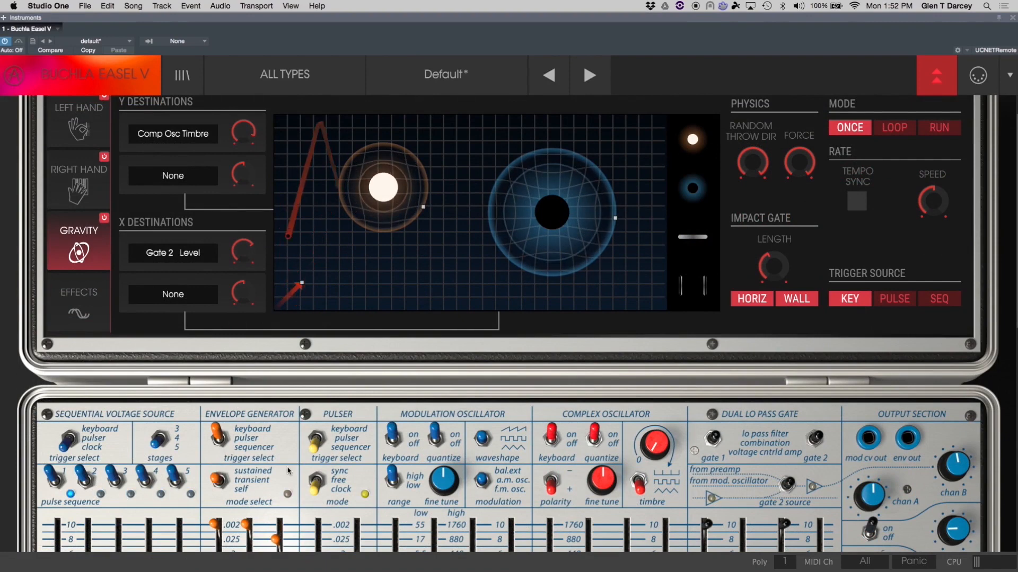
left_click(797, 298)
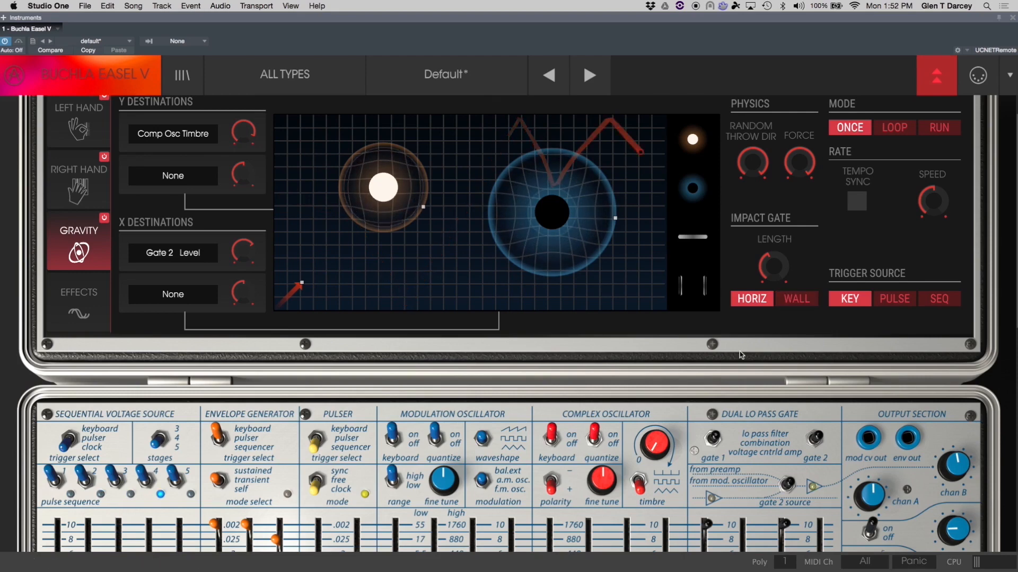
left_click(754, 301)
left_click(757, 303)
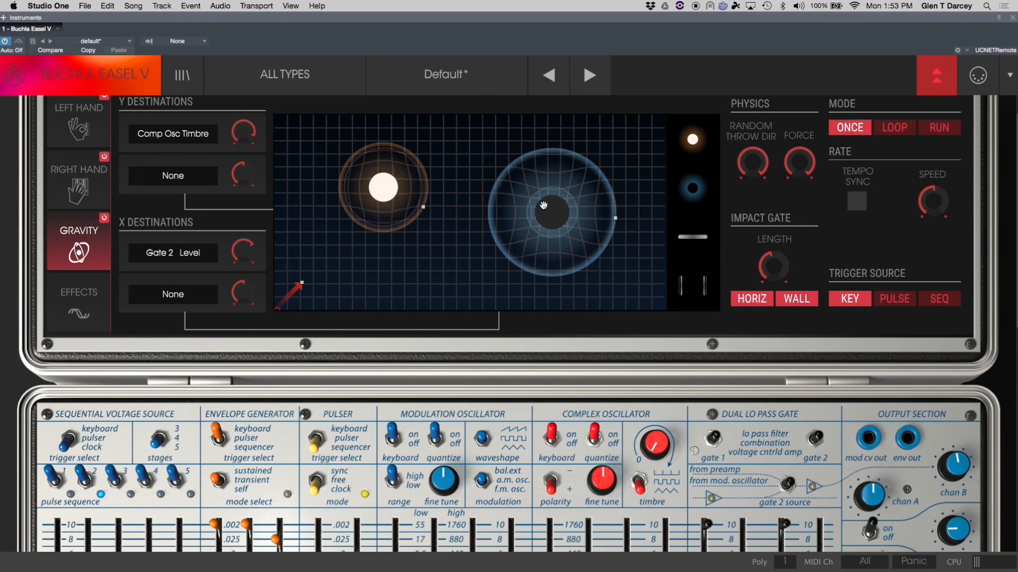
Remove the black hole from the grid and move the planet.
left_click_drag(546, 208, 678, 192)
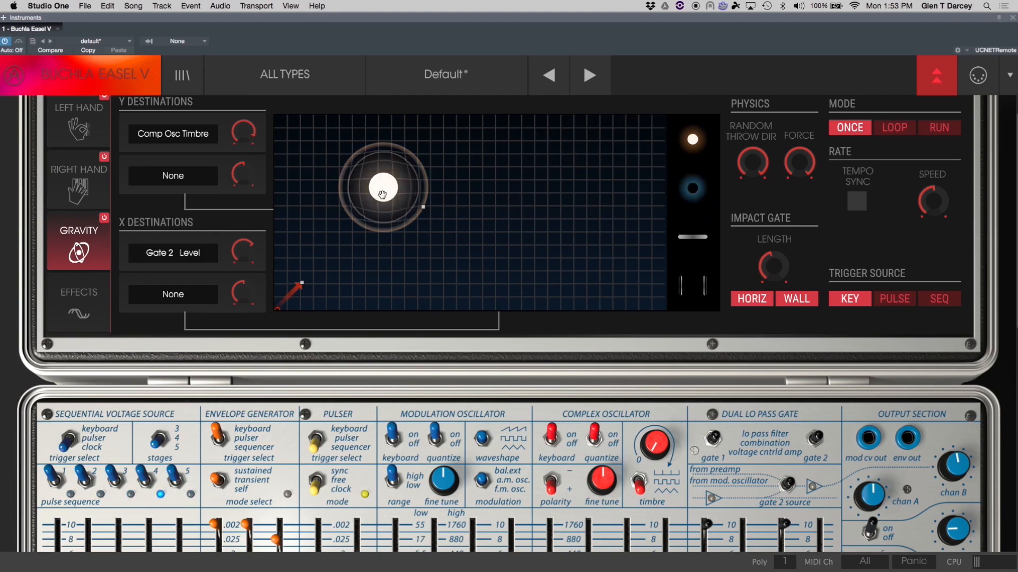
left_click_drag(382, 195, 423, 228)
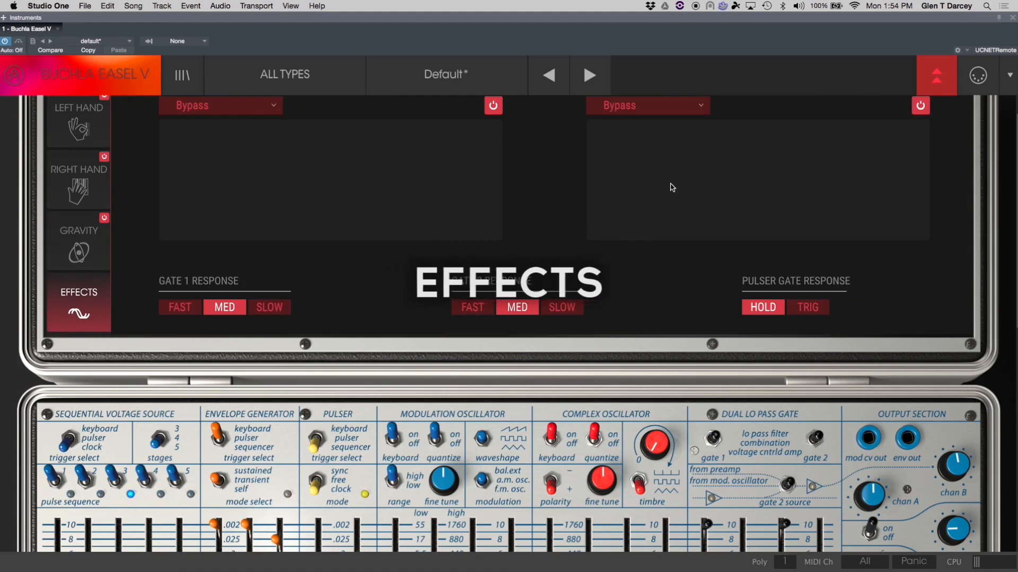
Load a Delay effect into the first effect slot.
left_click(212, 105)
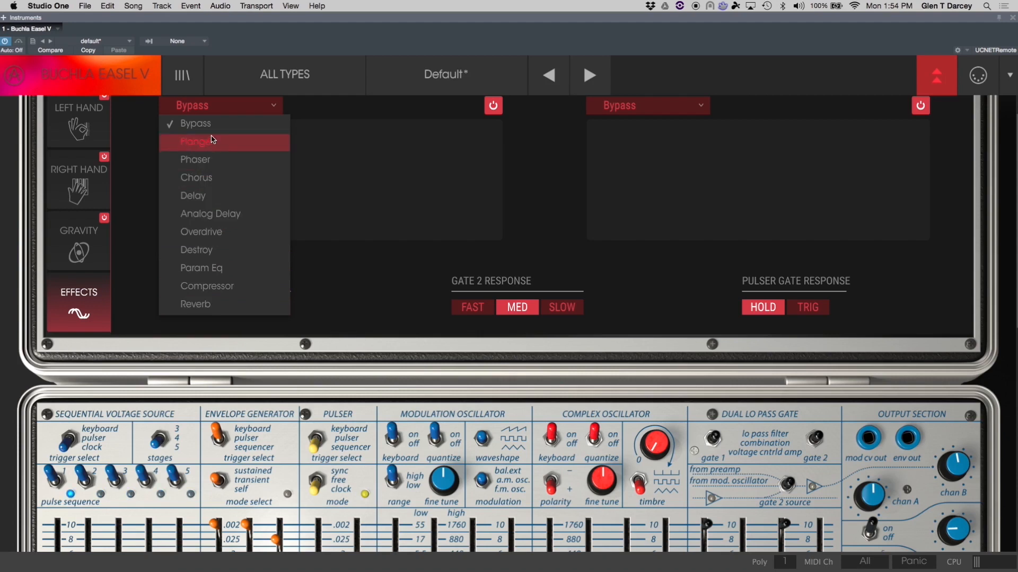
left_click(222, 196)
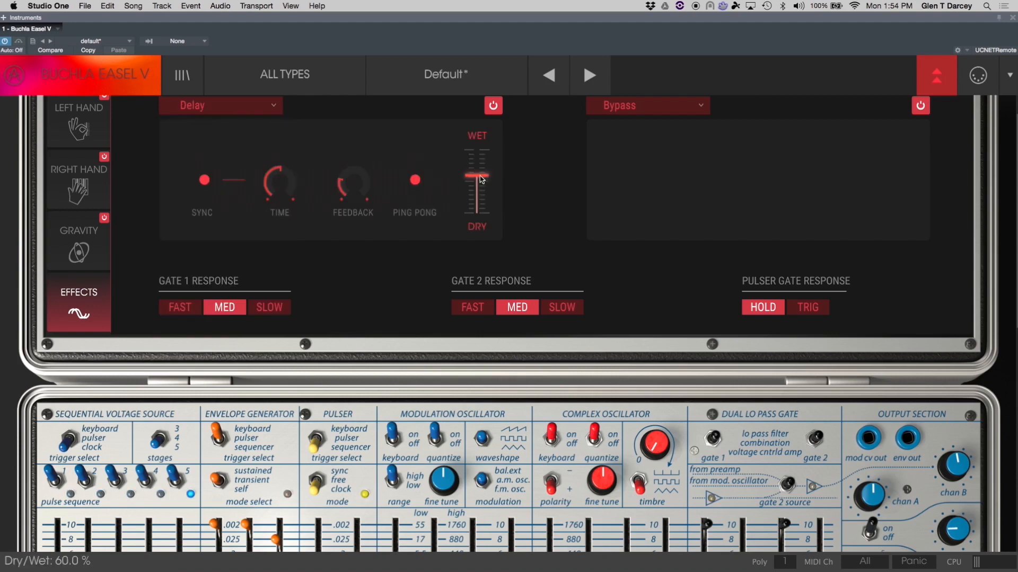
Load a Chorus effect into the second effect slot and adjust its type and wet mix.
left_click(653, 109)
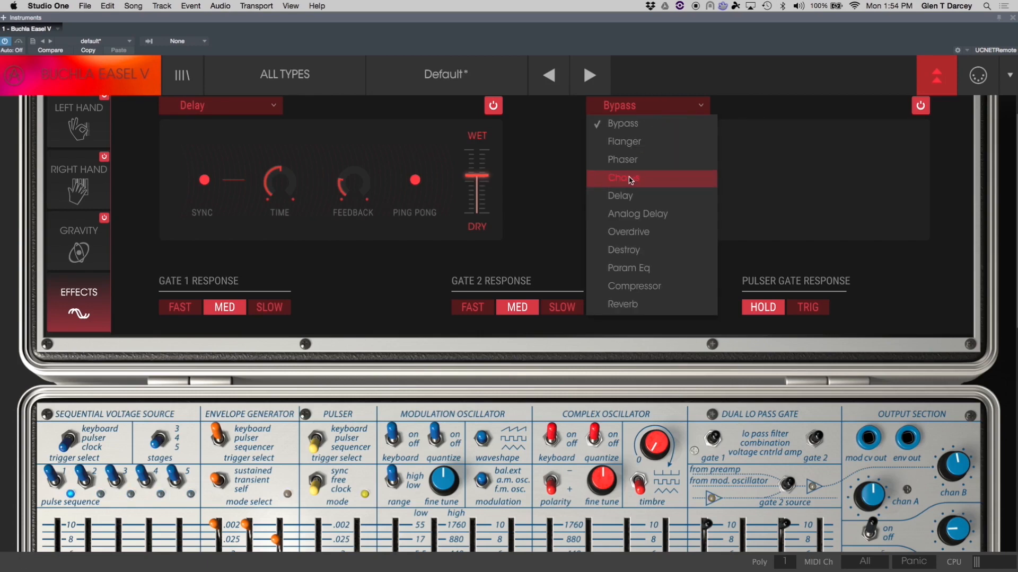
left_click(631, 179)
left_click(634, 164)
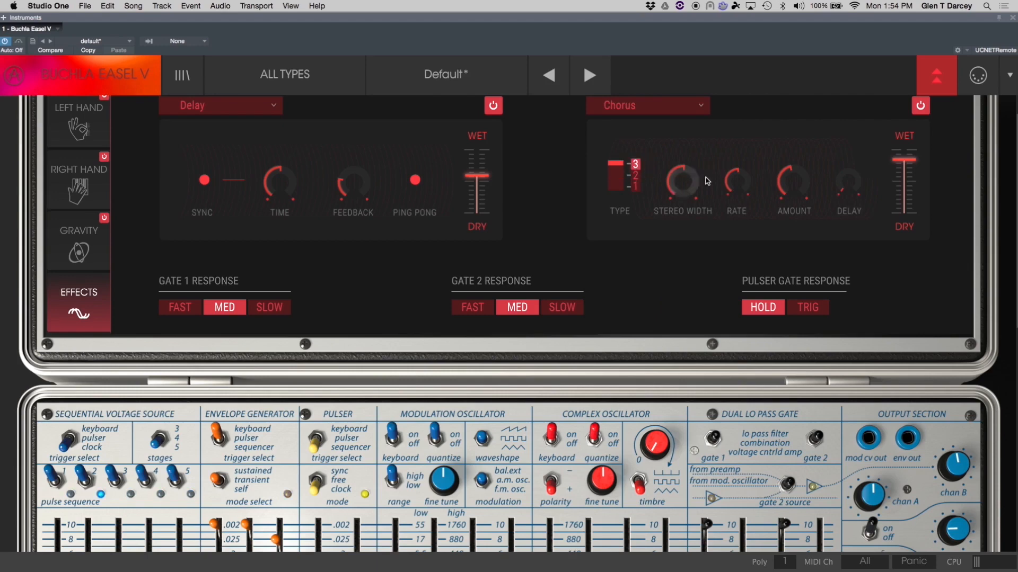
mouse_move(904, 159)
left_mouse_down()
mouse_move(895, 181)
mouse_move(893, 153)
left_mouse_up()
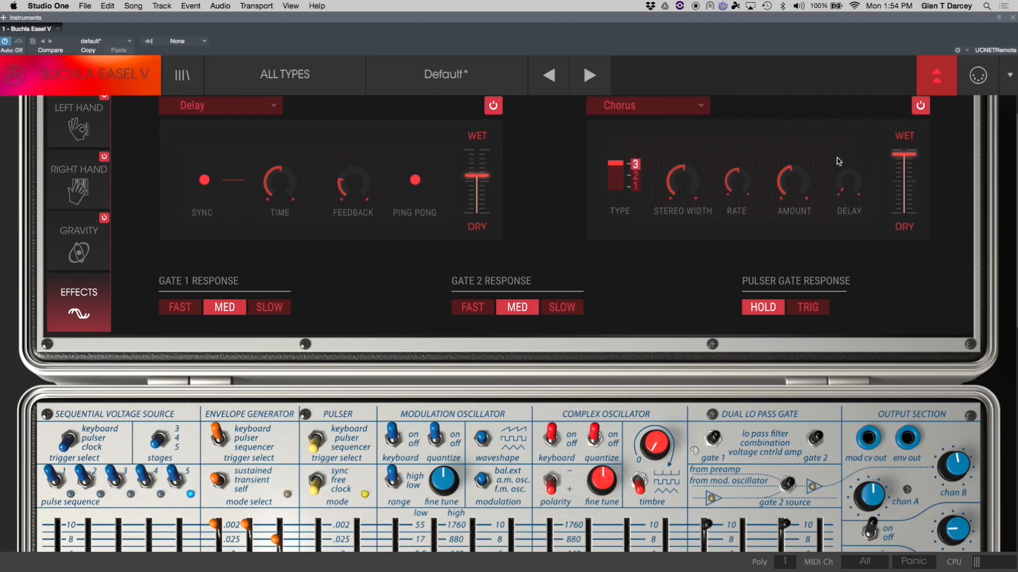
Switch the second effect slot to Overdrive.
left_click(621, 106)
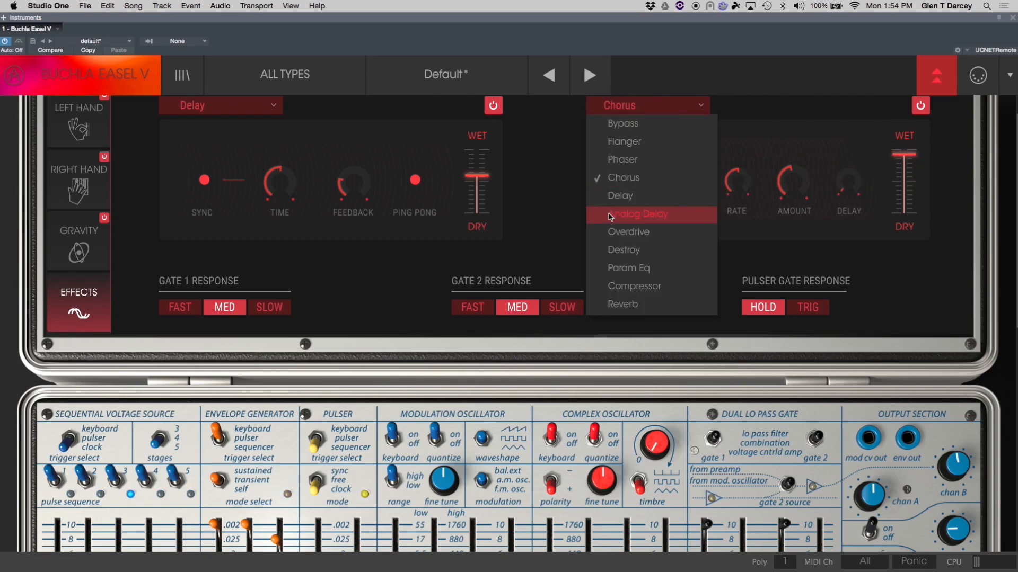
left_click(612, 231)
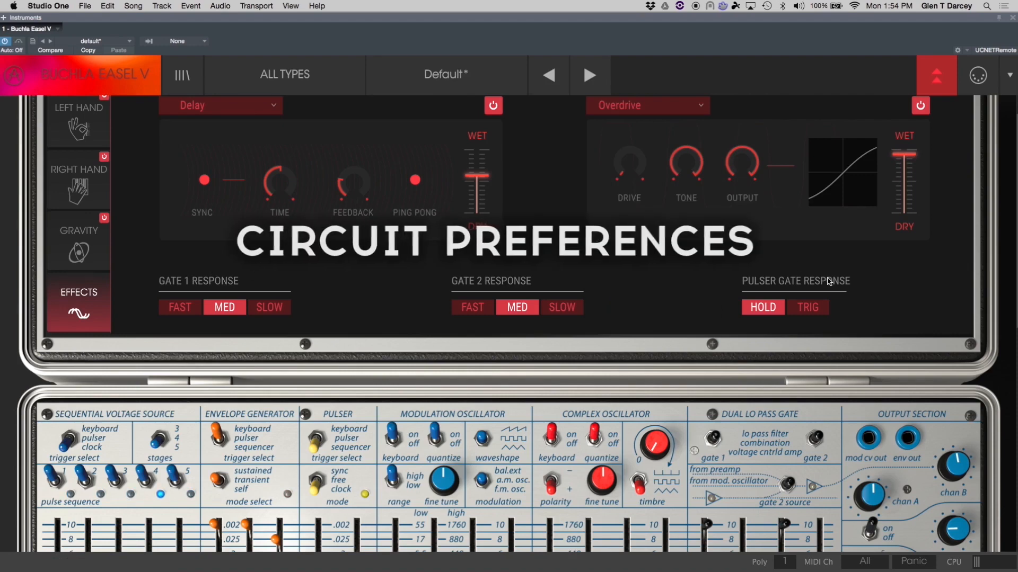